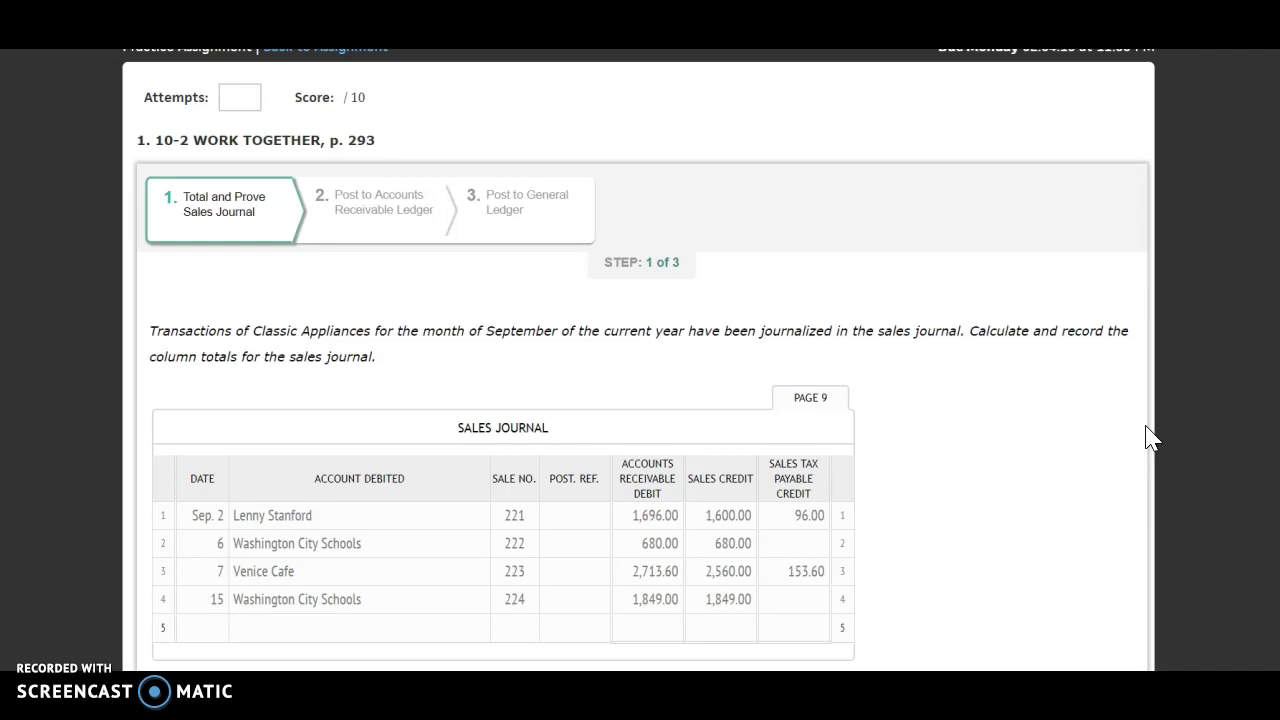
Start the sales journal's totals row with date 30 and the label Totals
scroll(1147, 437, down, 2)
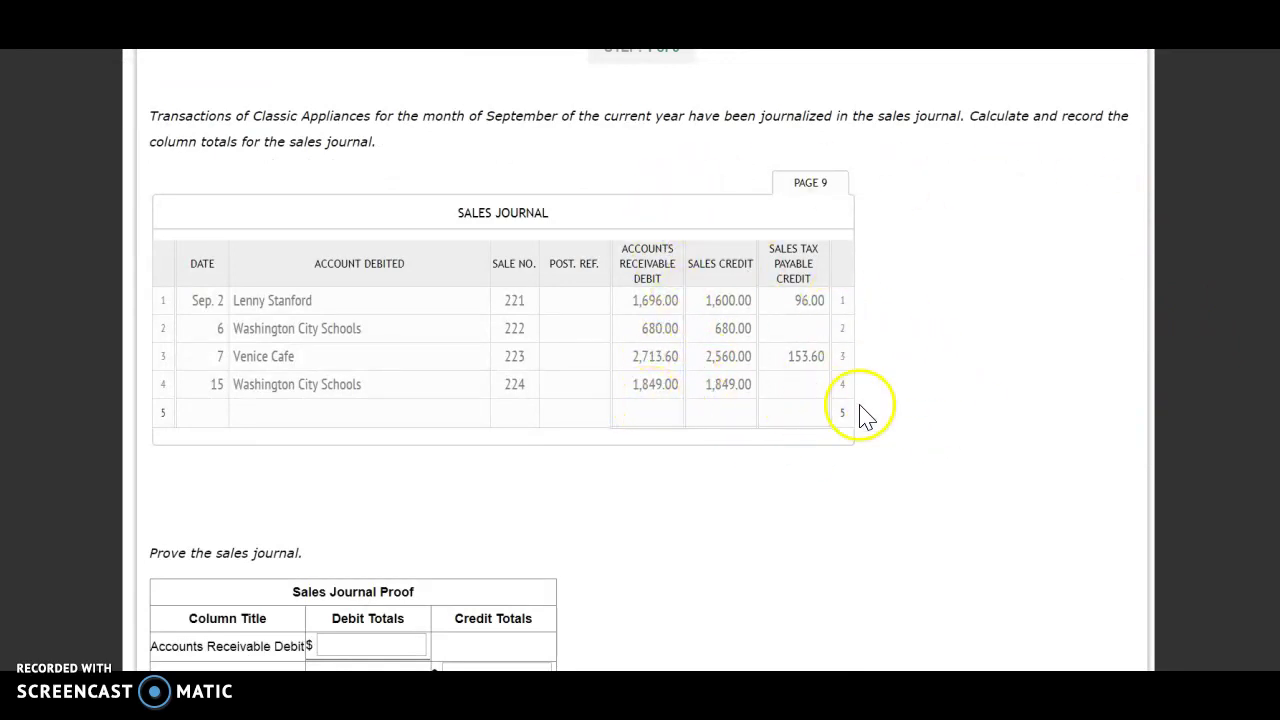
click(206, 414)
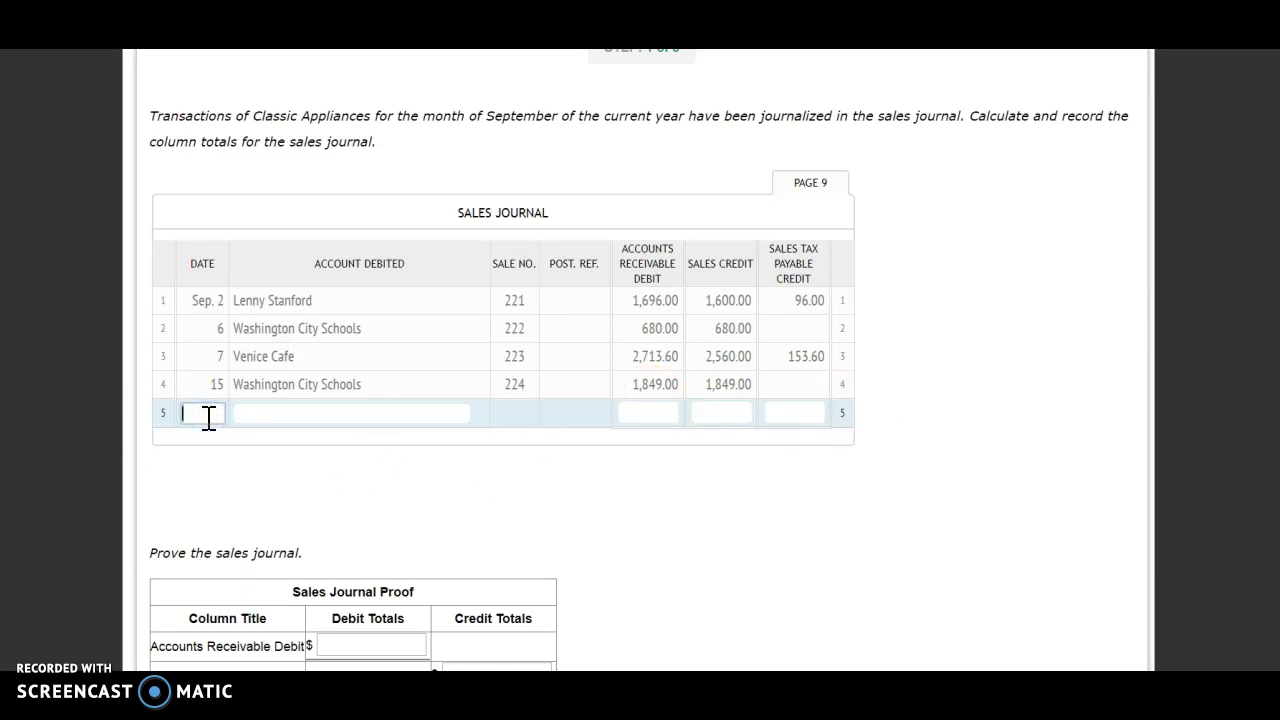
click(202, 414)
text(30)
key(Tab)
text(Totals)
key(Tab)
Enter the column totals 6,938.60, 6,689.00 and 249.60 in the totals row
text(6,)
text(938.6)
text(0)
key(Tab)
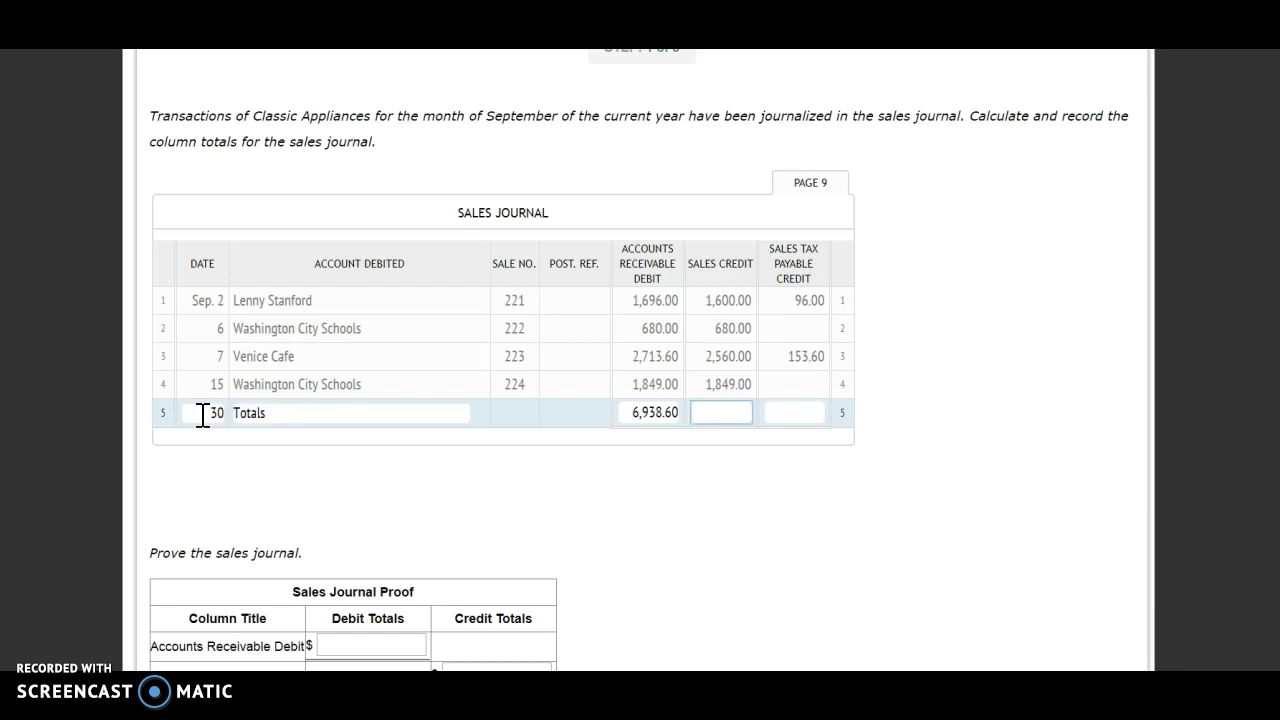
text(6,689)
key(Tab)
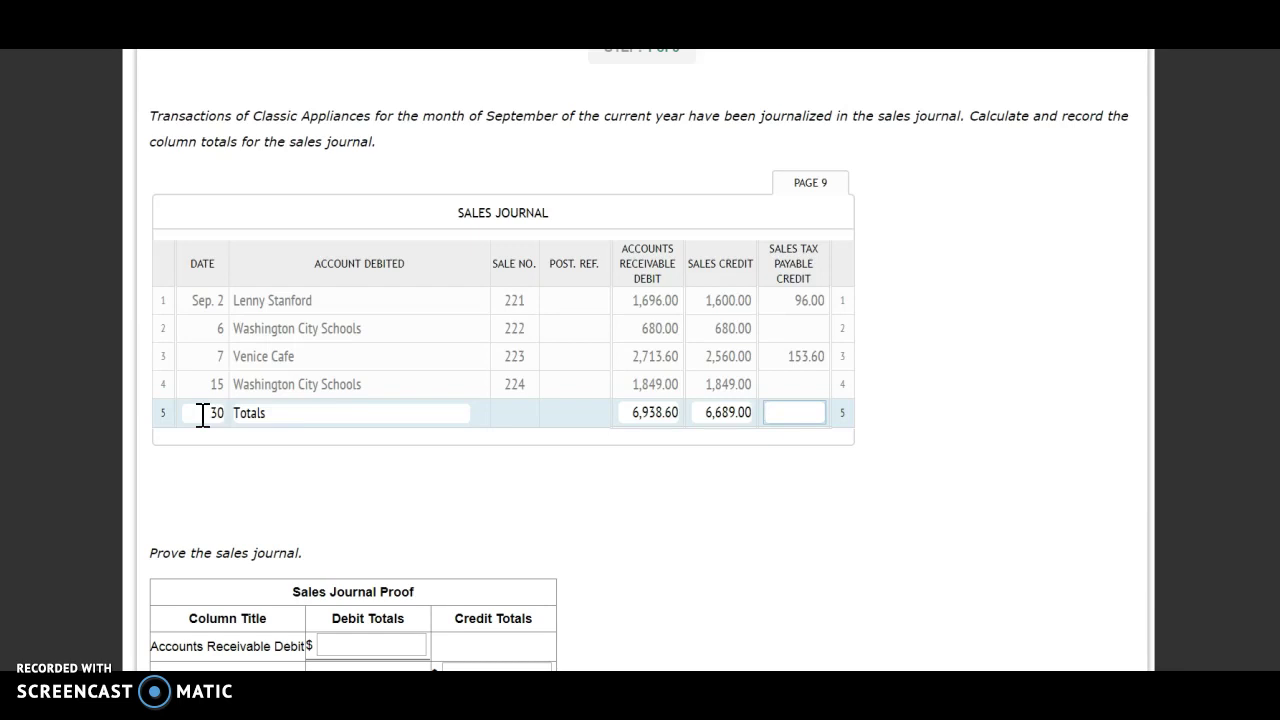
text(249.6)
click(751, 514)
scroll(751, 514, down, 2)
click(745, 240)
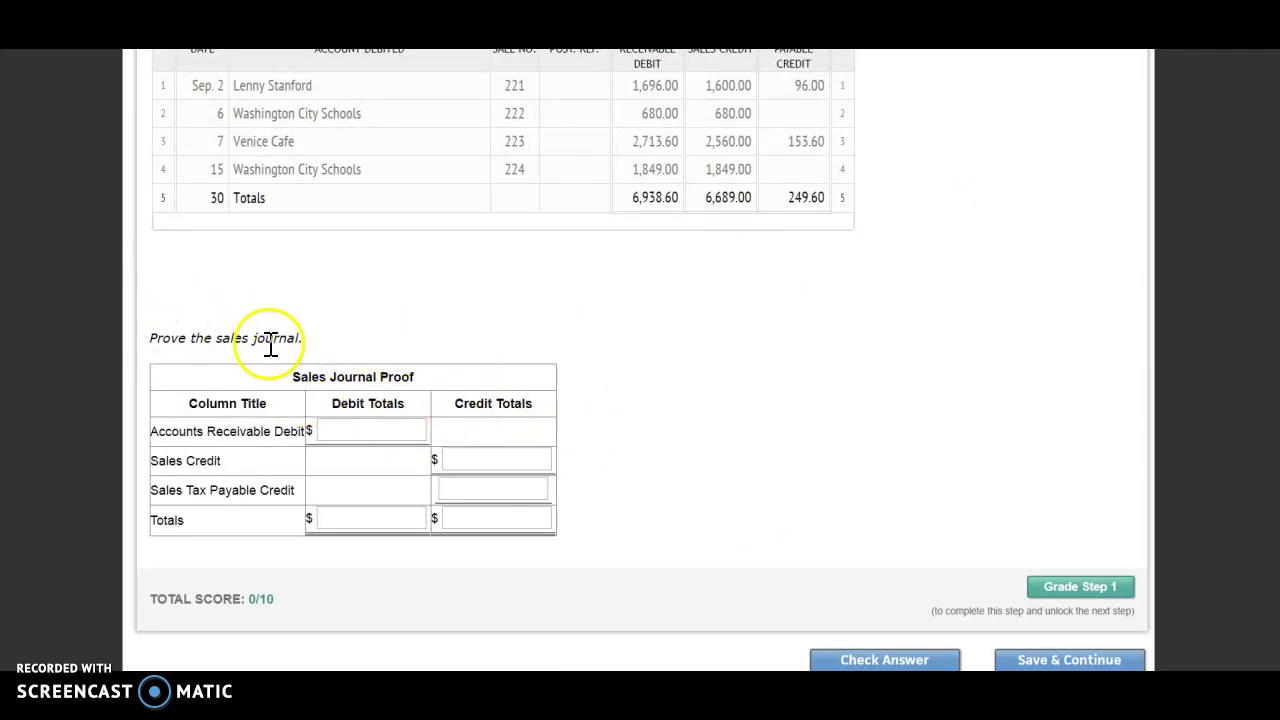
Enter proof amounts: receivable debit 6,938.60, sales credit 6,689.00, sales tax 249.60
click(385, 432)
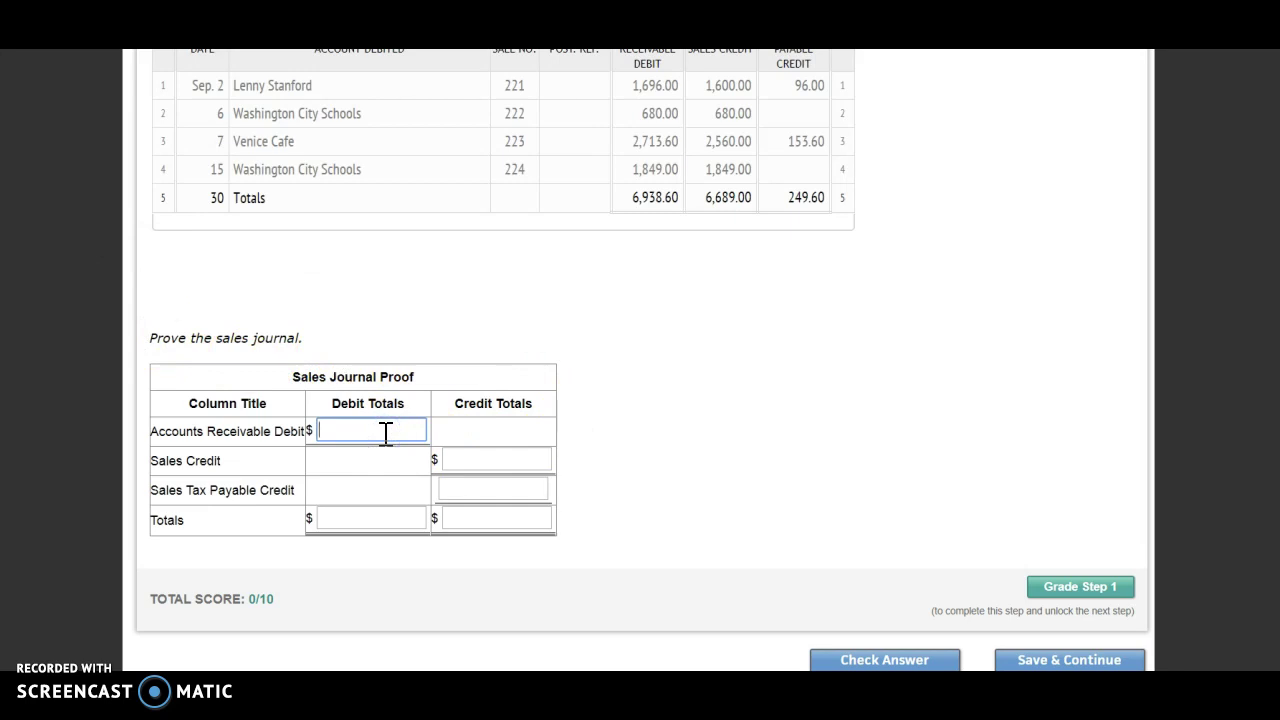
text(6,)
text(938.6)
text(0)
key(Tab)
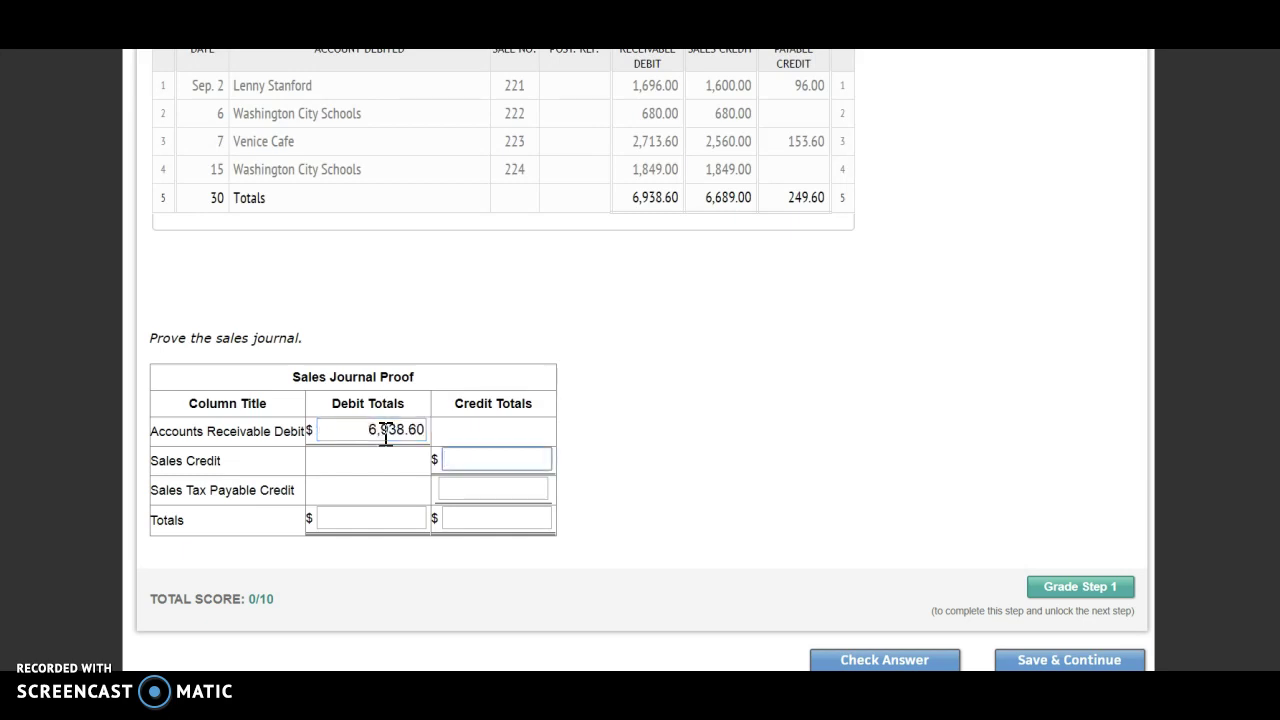
text(6,)
text(689)
key(Tab)
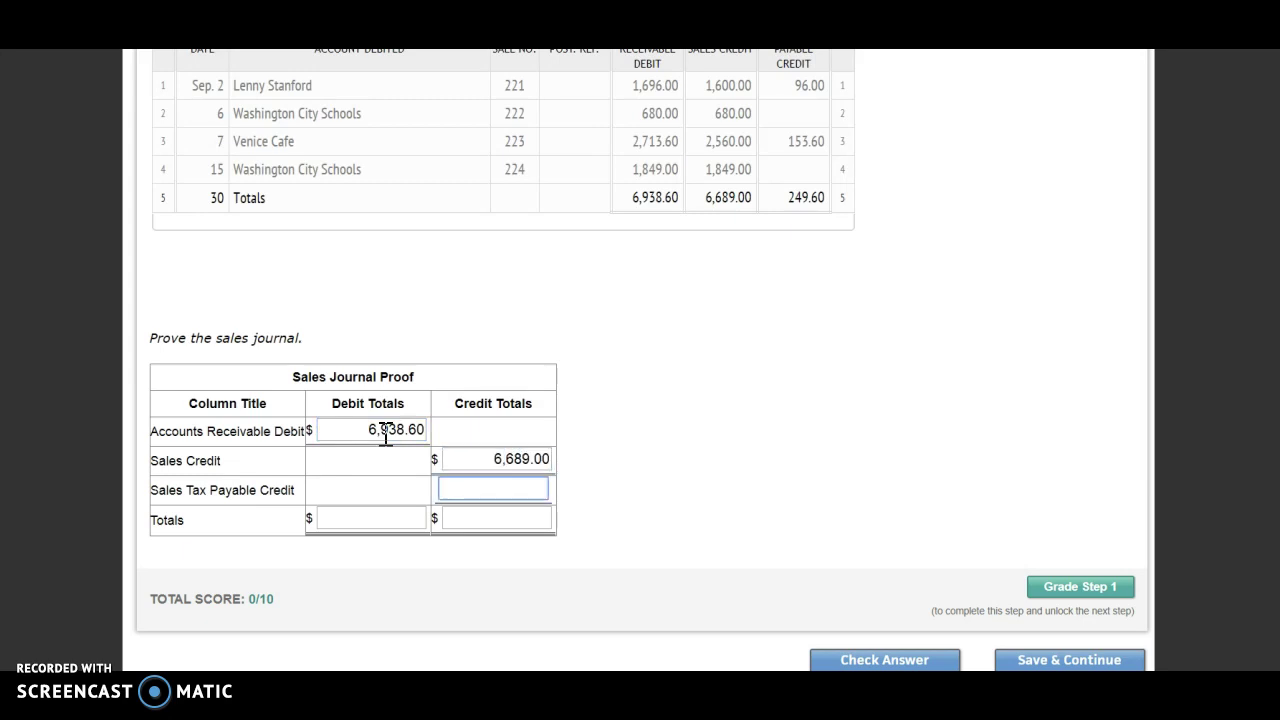
text(249.60)
click(669, 484)
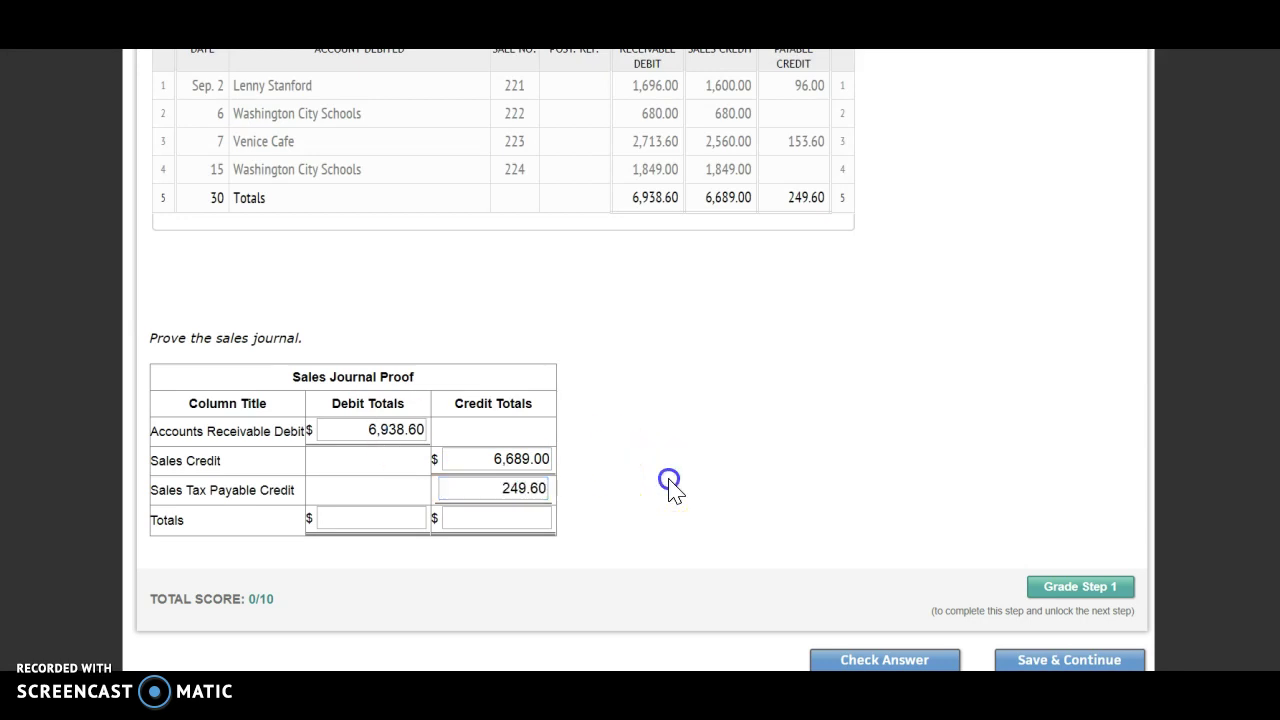
Enter 6,938.60 as both proof totals and submit Step 1 for grading
click(393, 513)
text(6,938.60)
key(Tab)
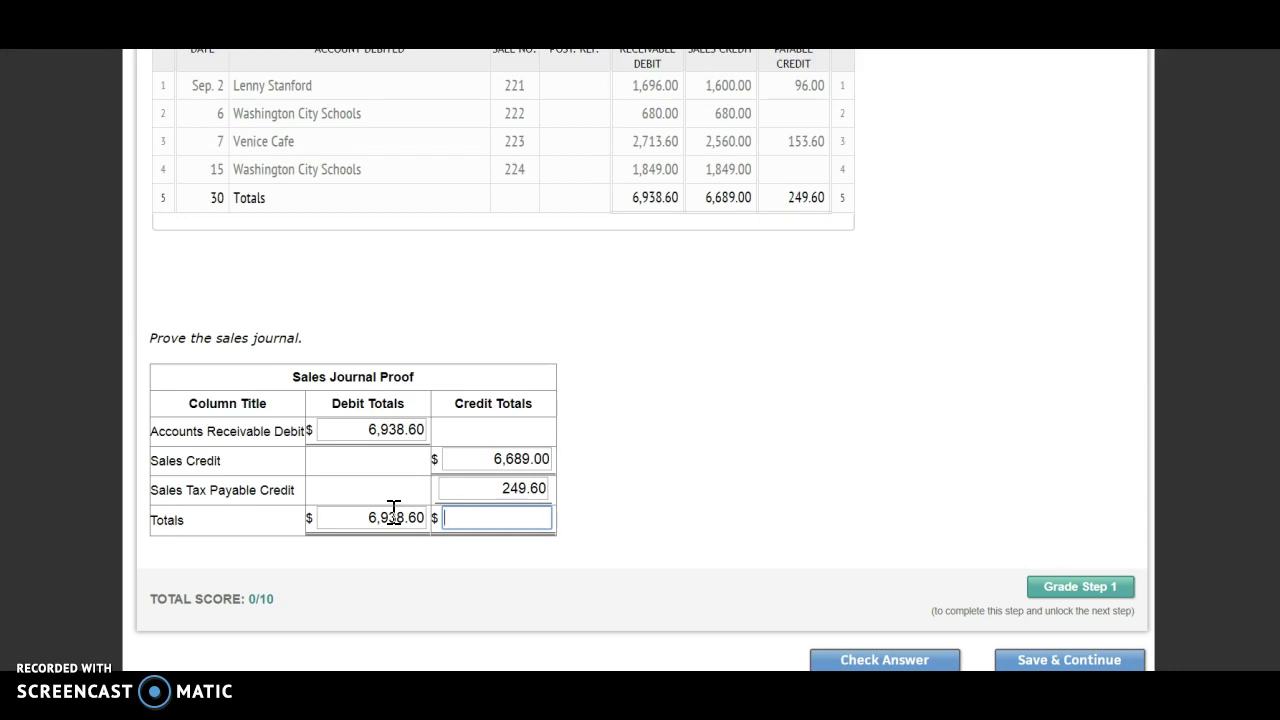
text(6938.60)
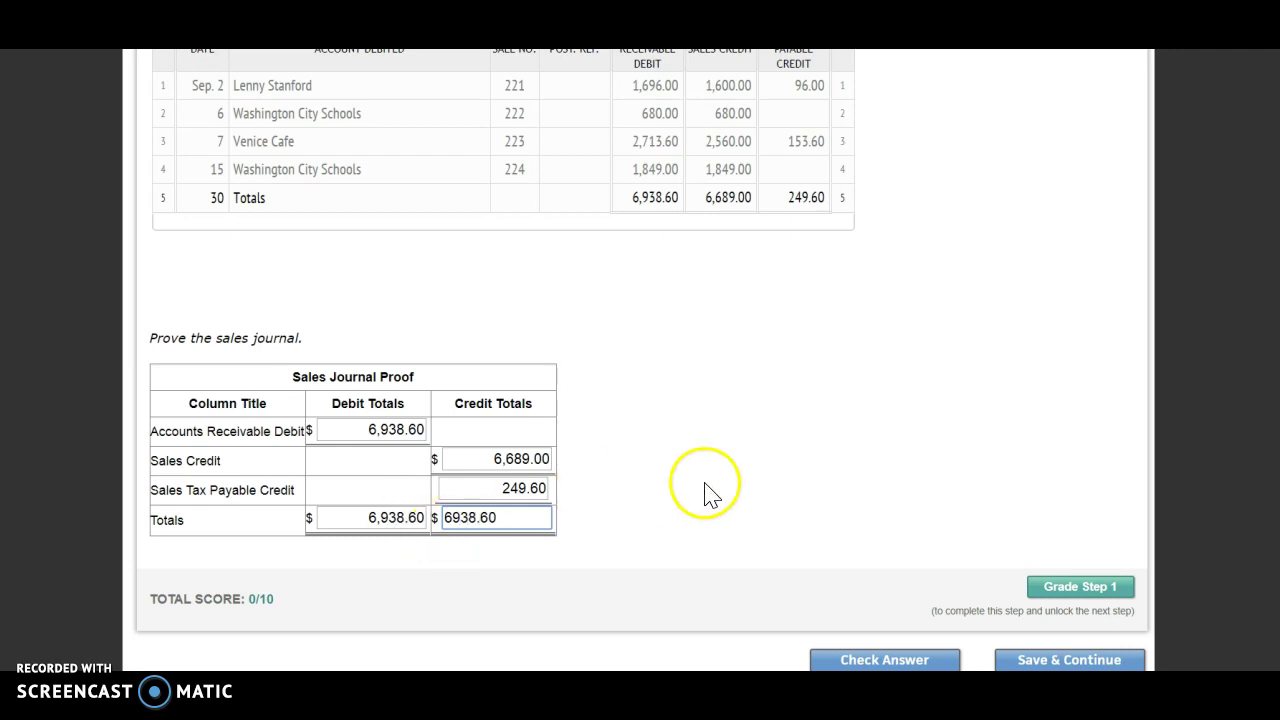
click(830, 485)
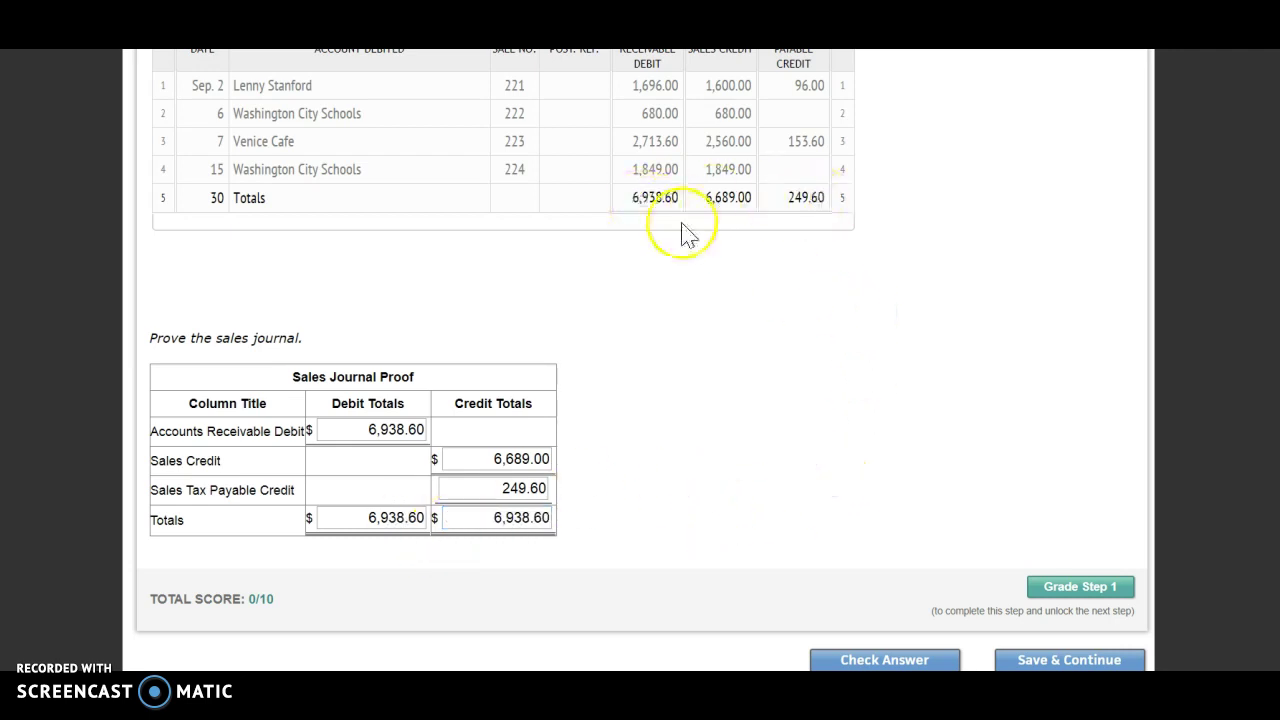
scroll(837, 360, up, 1)
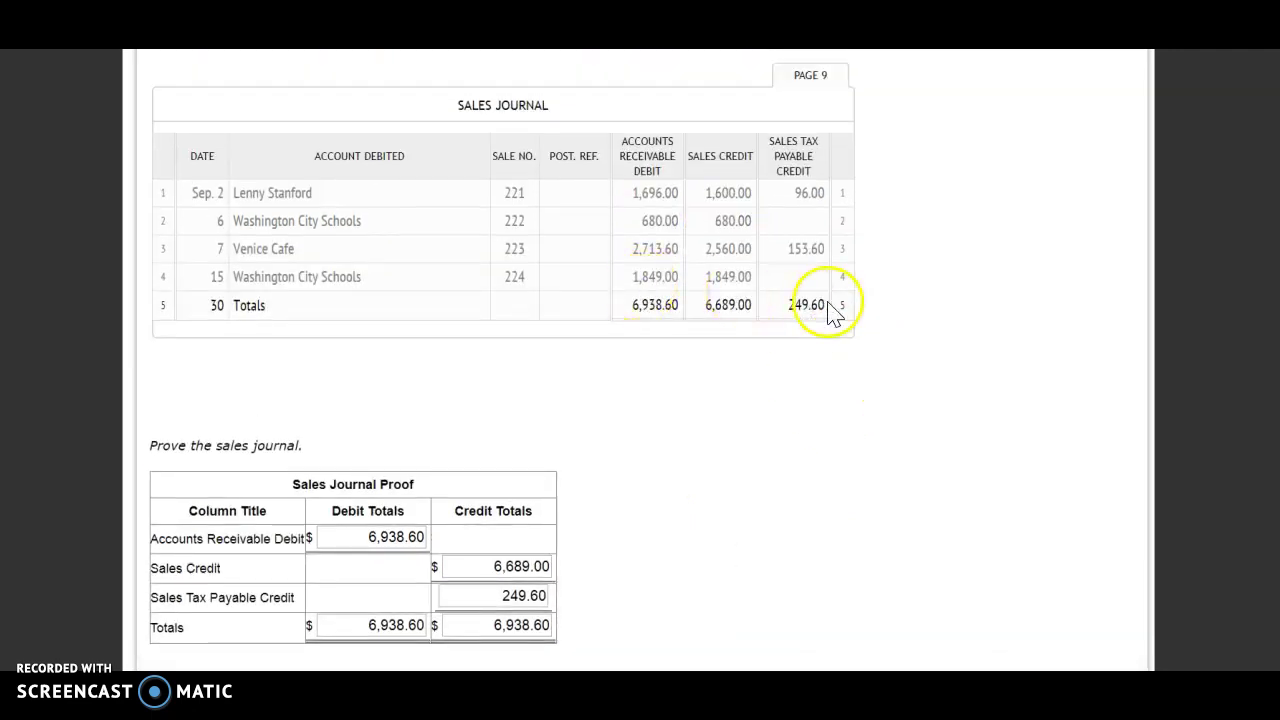
scroll(1080, 434, down, 1)
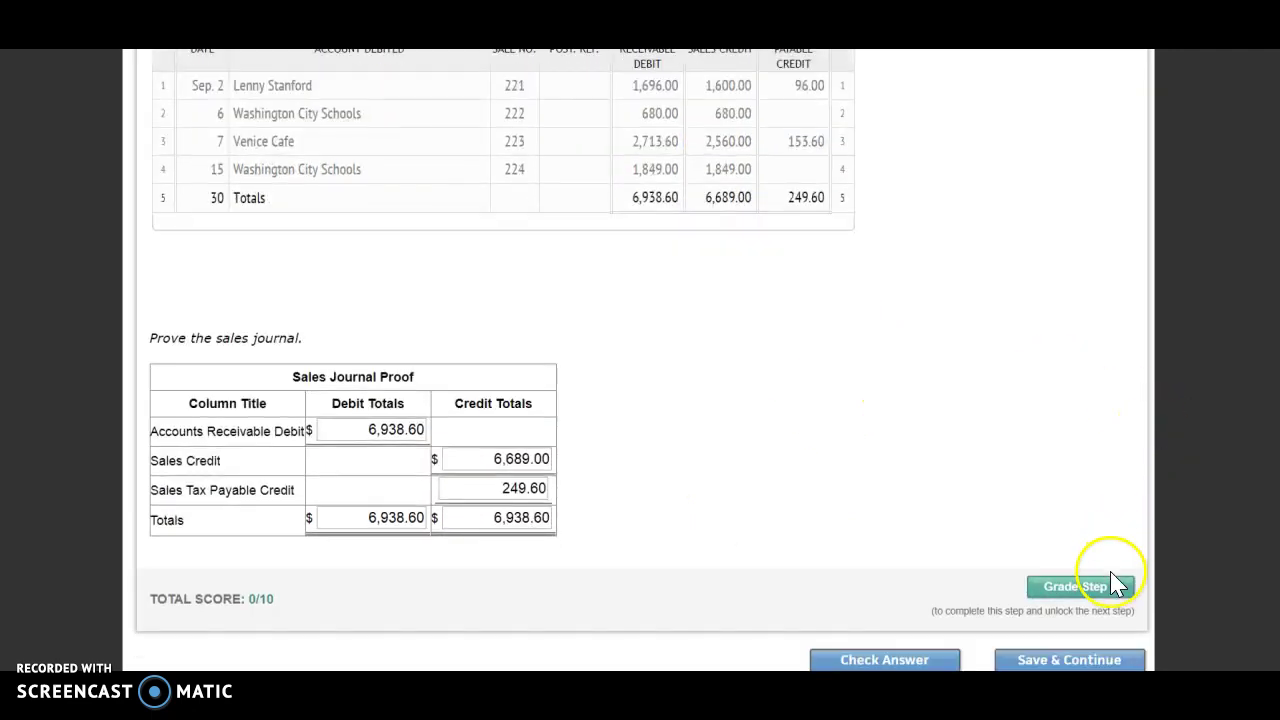
click(1107, 590)
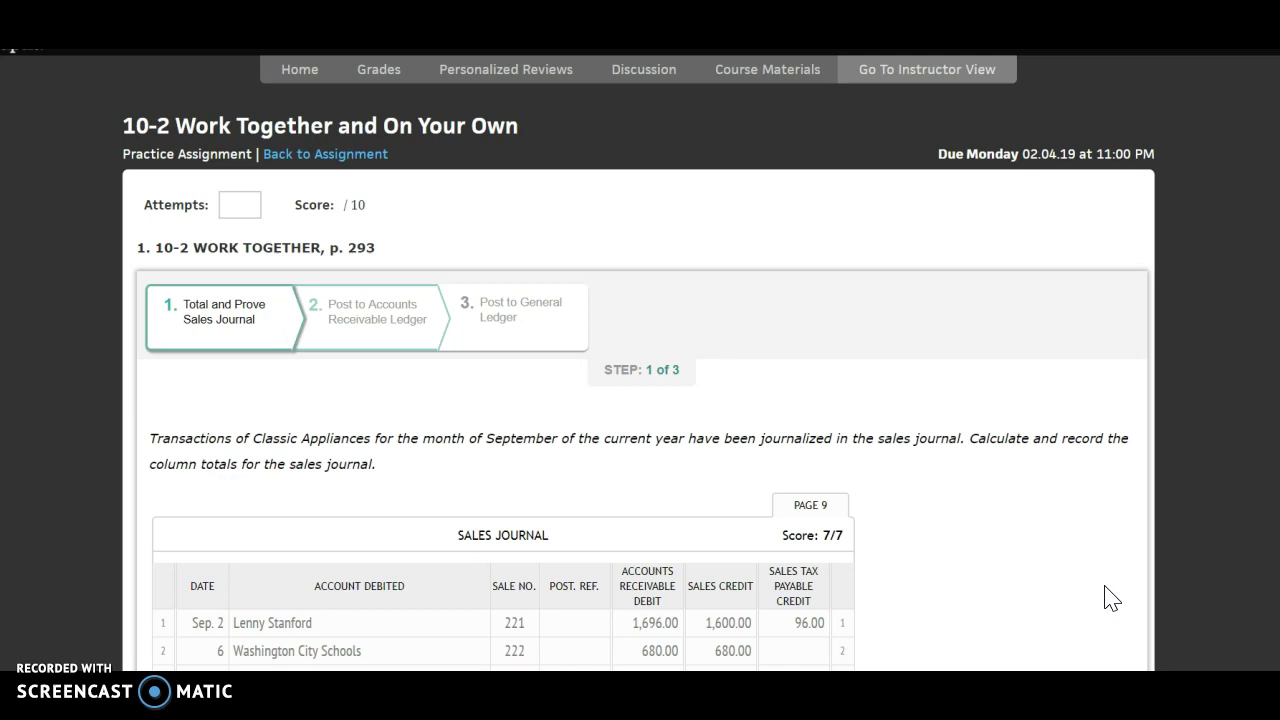
Advance to Step 2, posting the sales journal to the accounts receivable ledger
scroll(1110, 590, down, 10)
click(1109, 526)
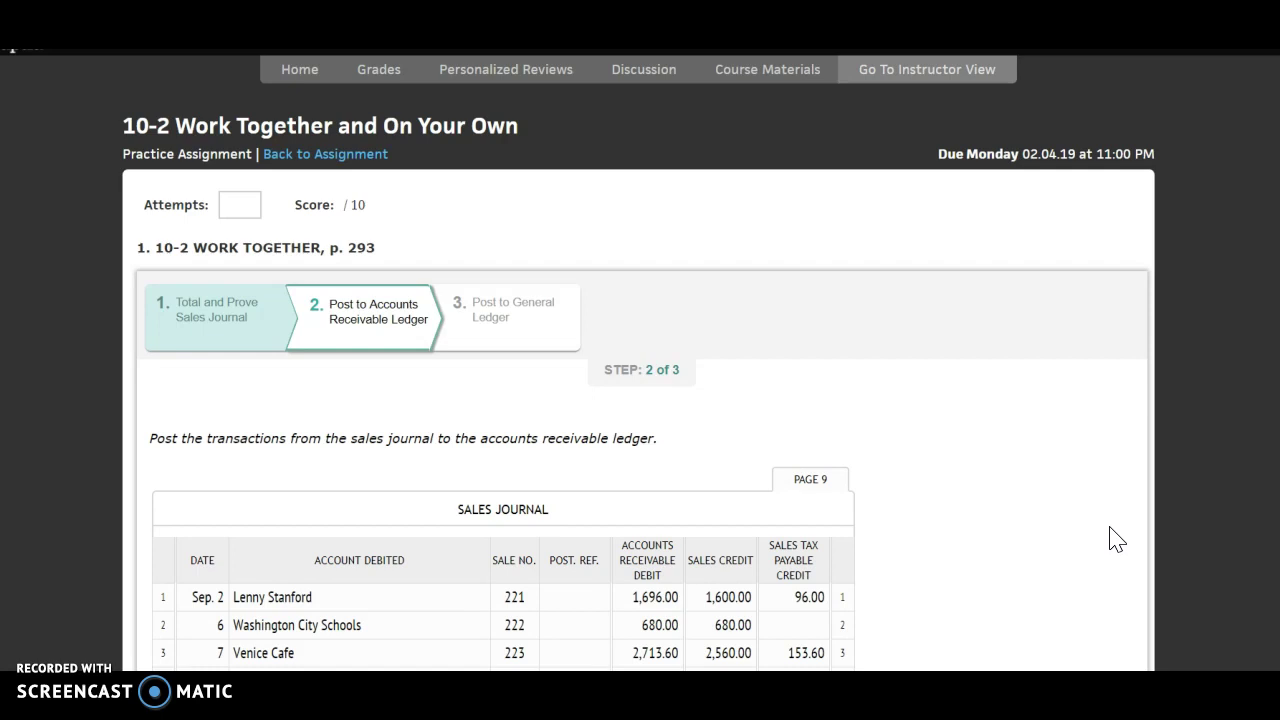
scroll(1117, 539, down, 2)
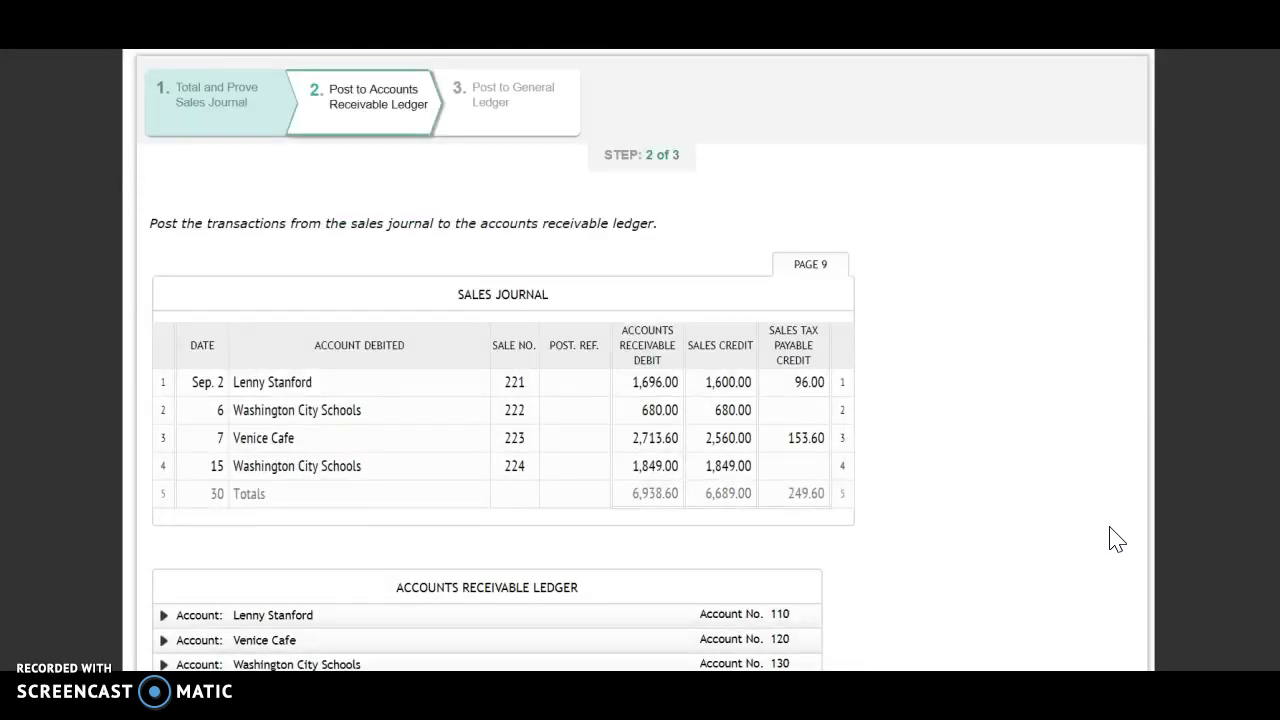
scroll(1117, 539, down, 1)
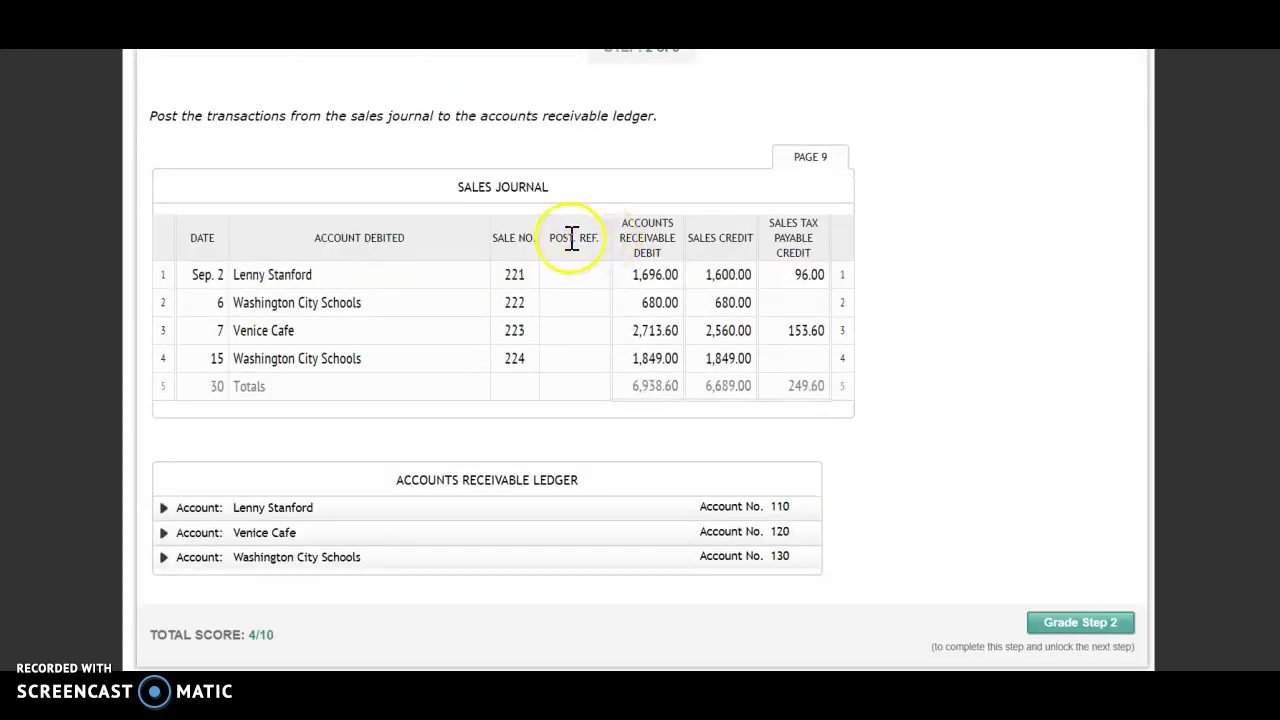
click(571, 273)
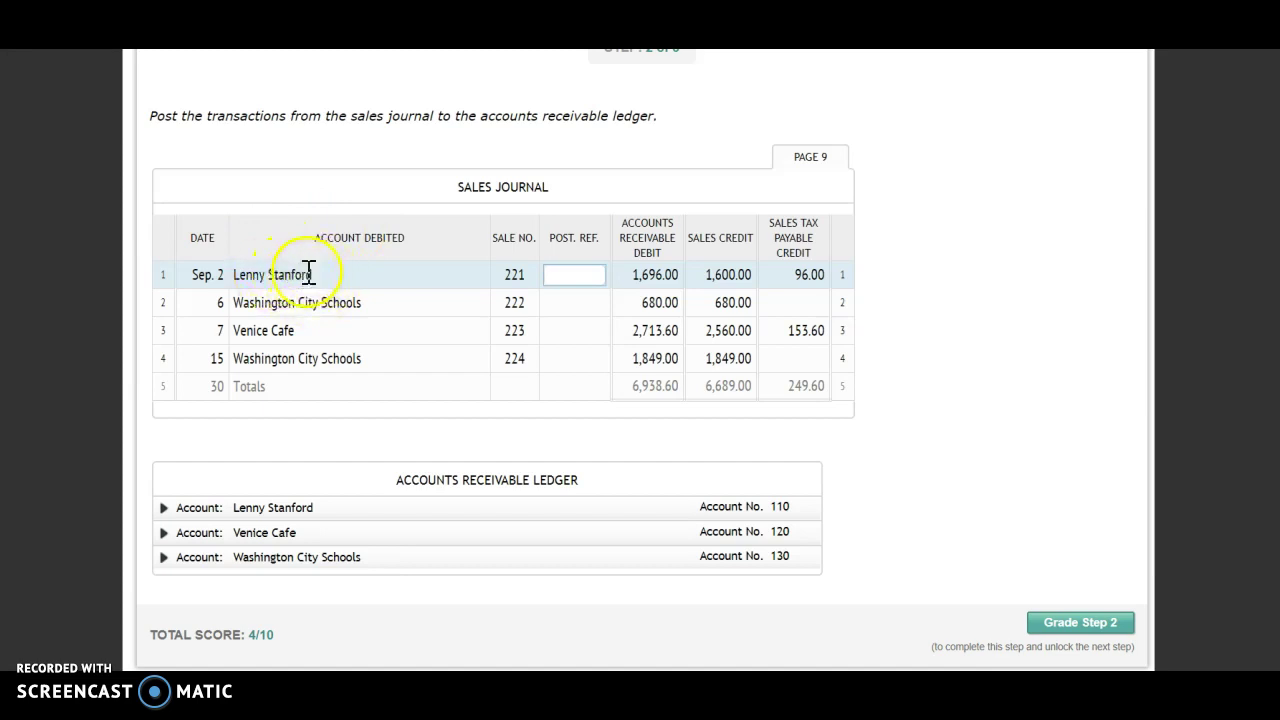
Start a new line in the first customer's ledger dated 2 with post reference S9
click(290, 508)
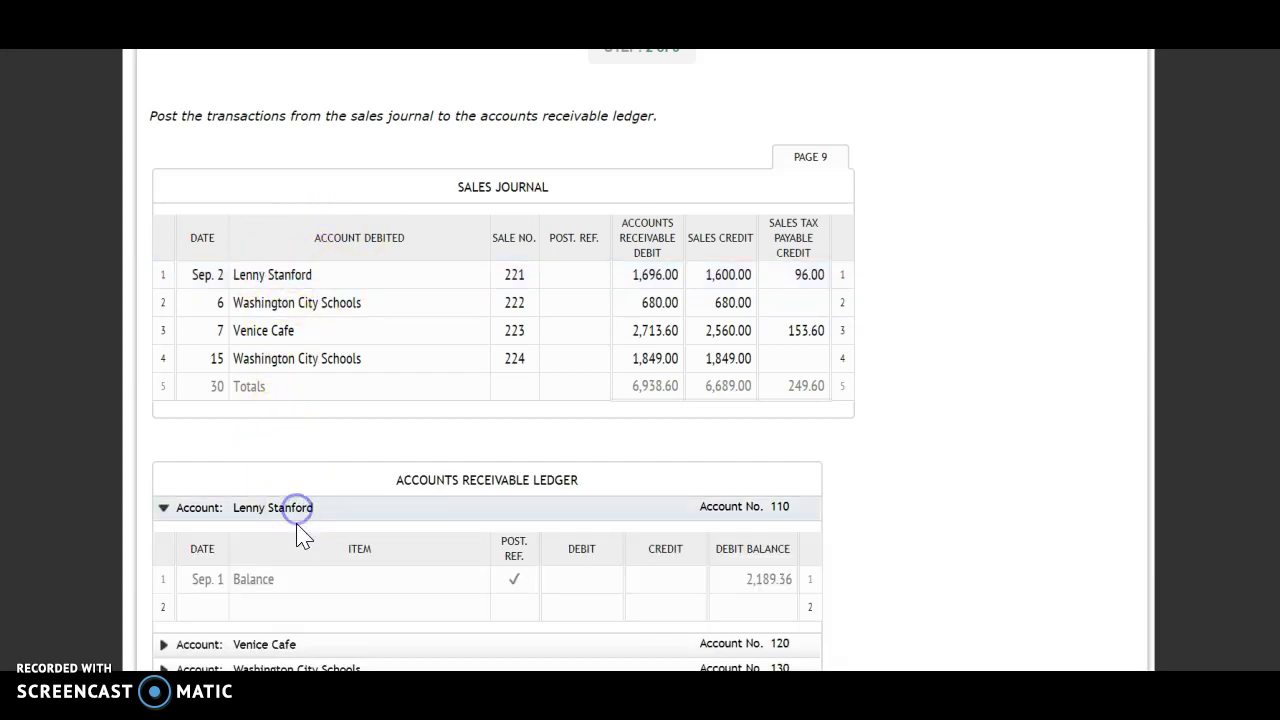
scroll(320, 566, down, 1)
click(218, 498)
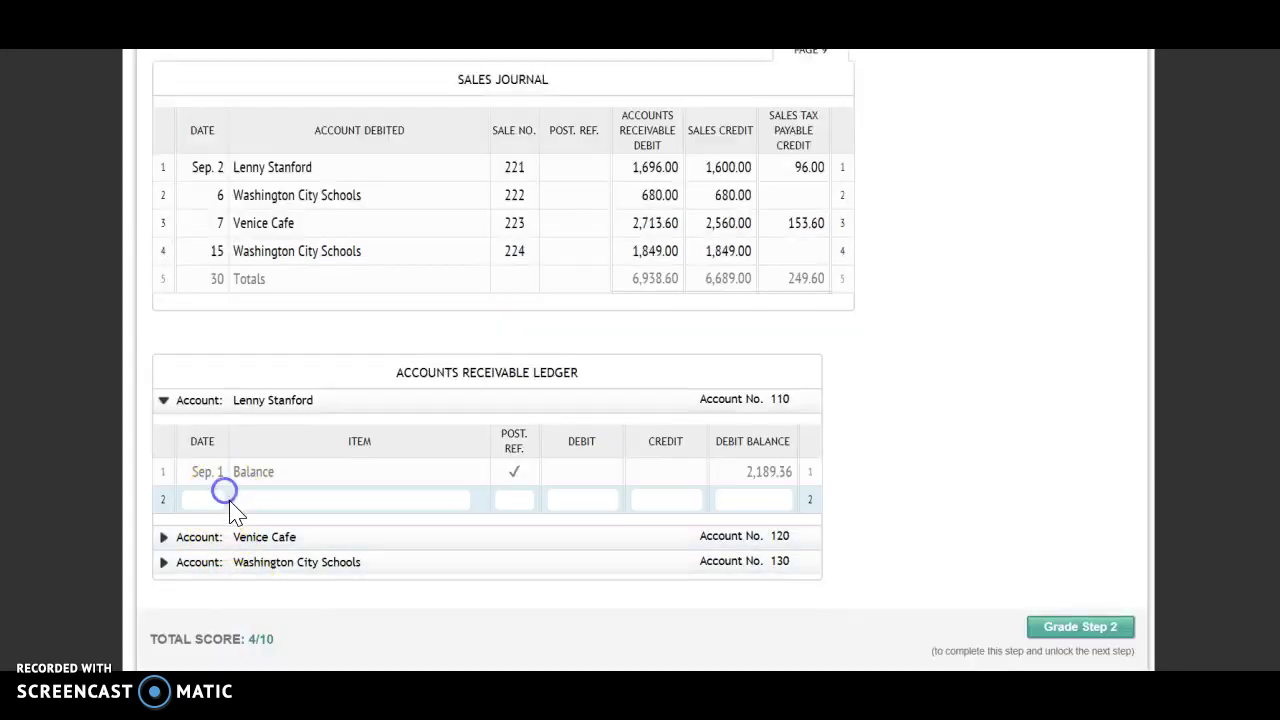
text(2)
key(Tab)
key(Tab)
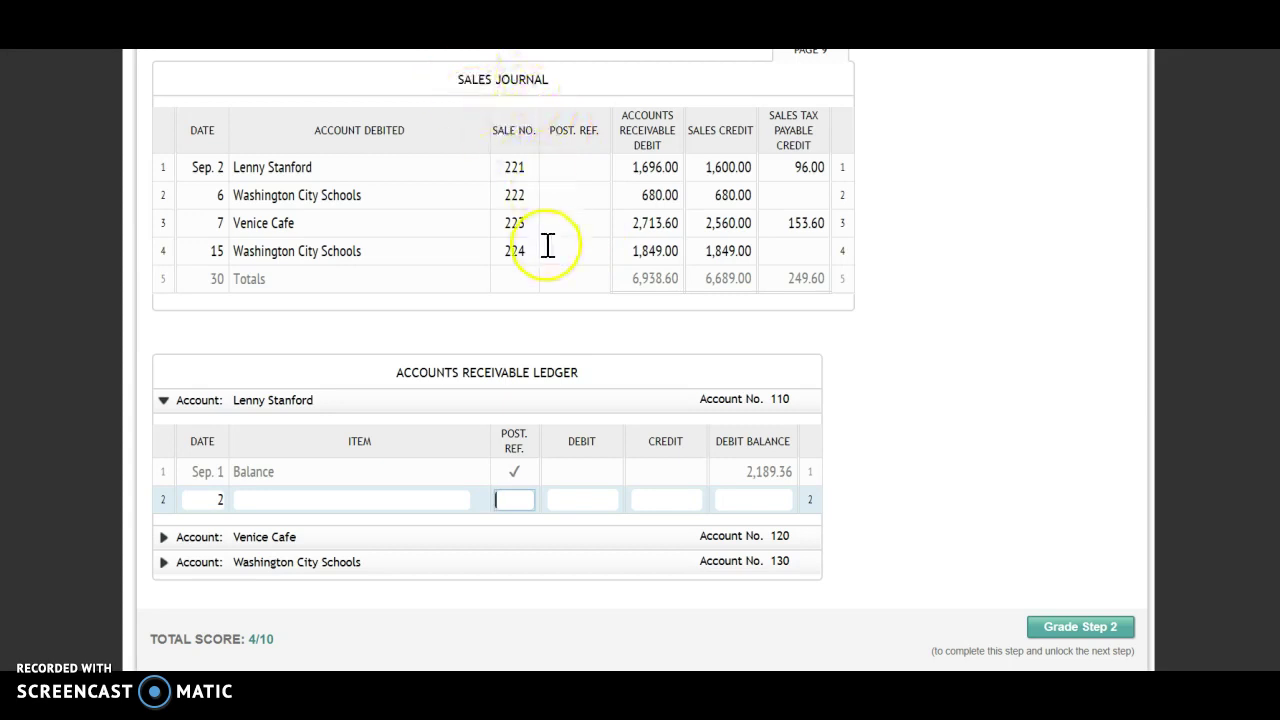
scroll(985, 348, up, 1)
text(S)
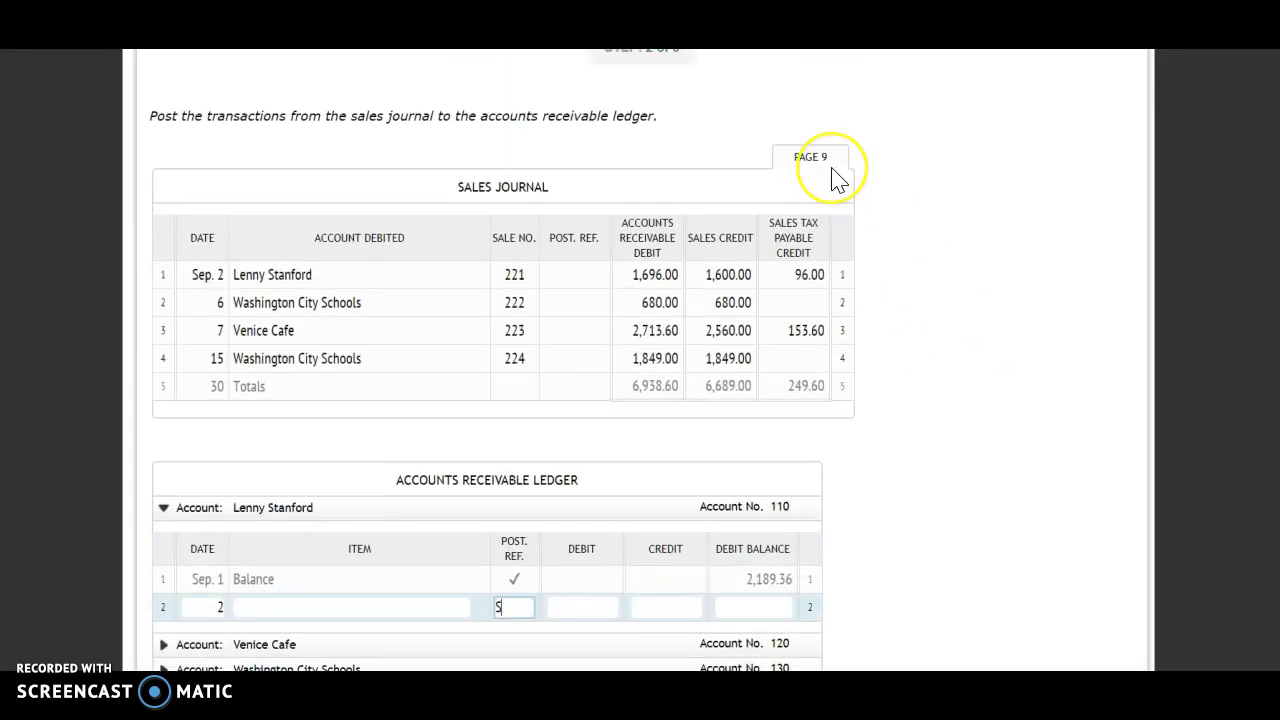
text(9)
key(Tab)
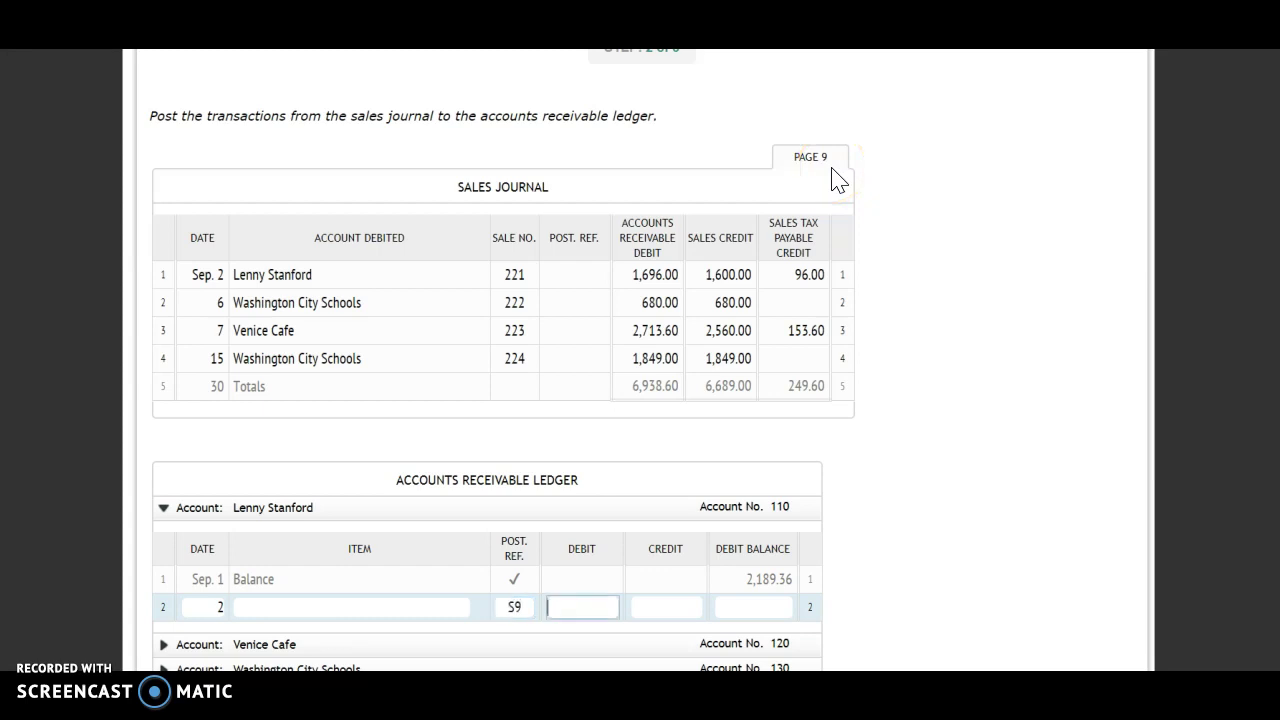
Record the 1,696.00 debit and 3,885.36 balance on that ledger line
double_click(388, 240)
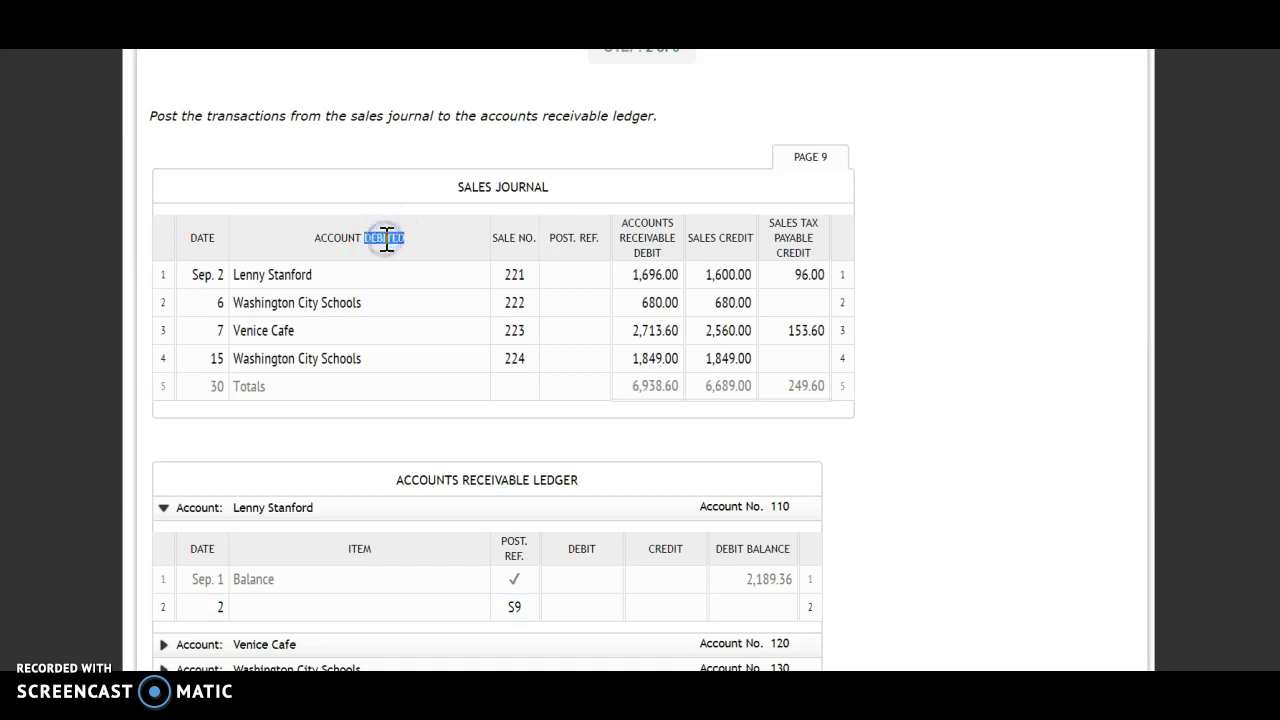
double_click(652, 274)
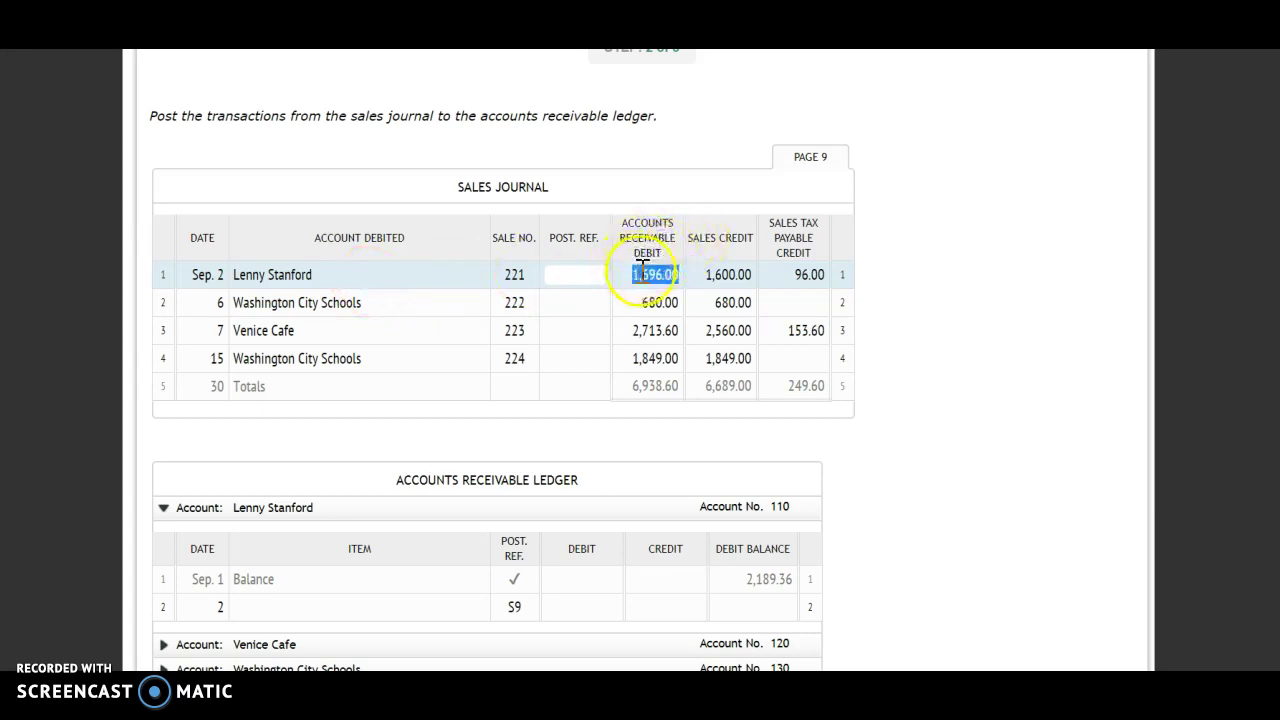
click(571, 571)
click(572, 605)
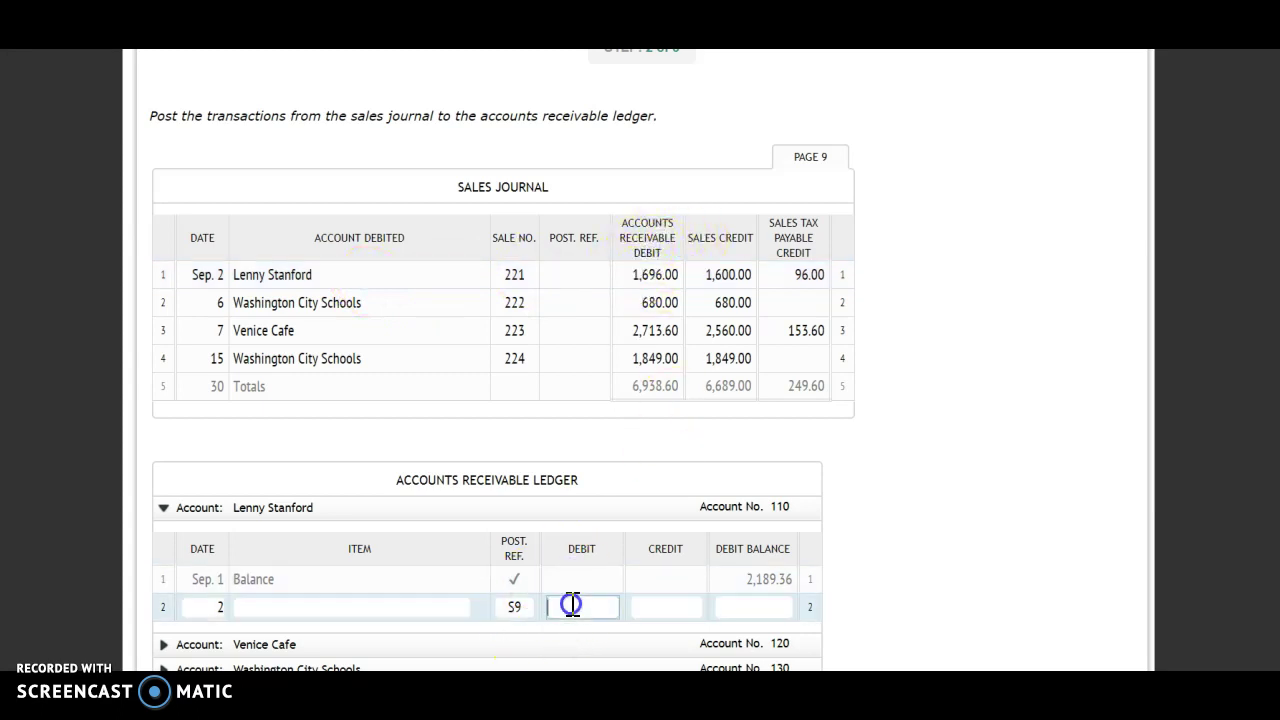
text(1)
text(696)
key(Tab)
key(Tab)
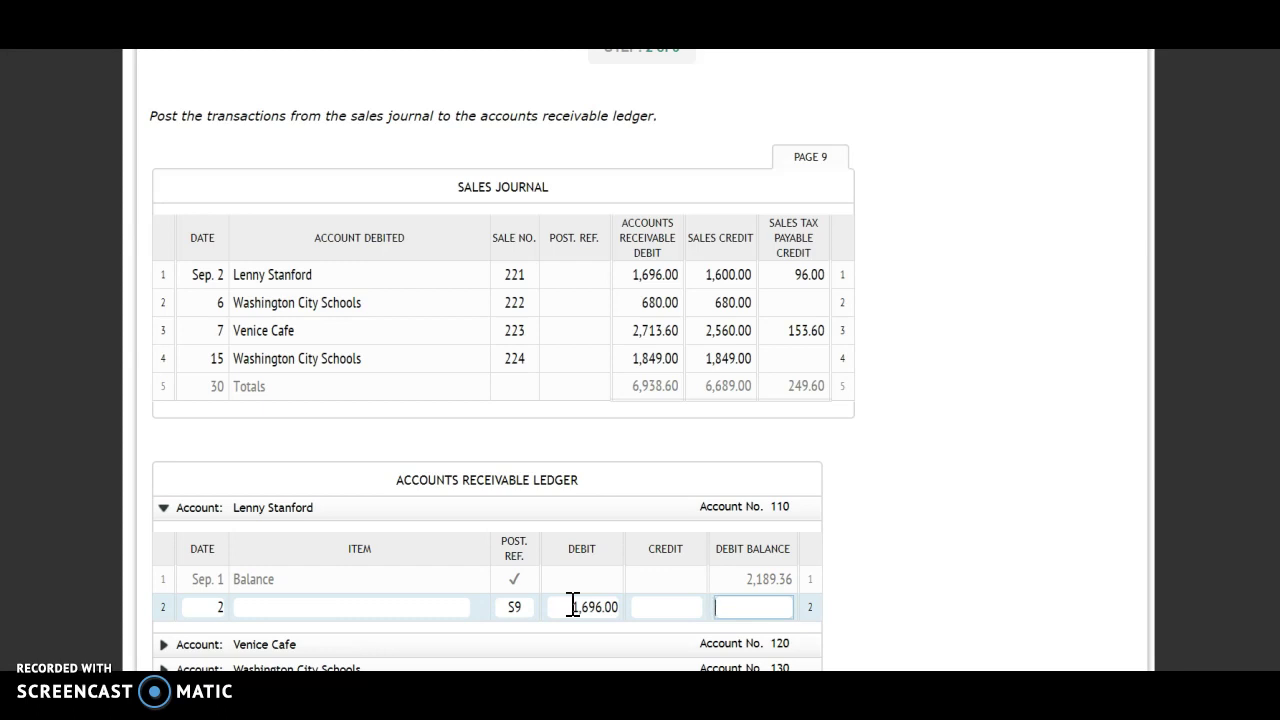
text(3)
text(85.36)
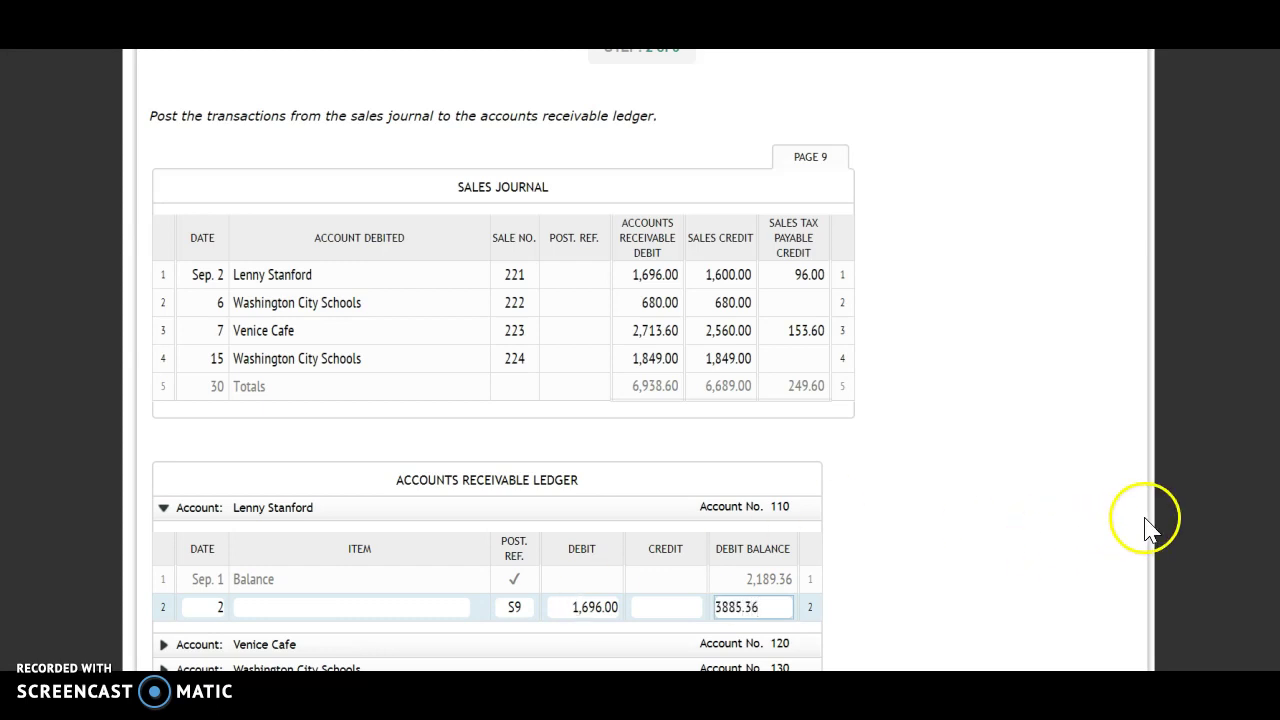
click(997, 566)
Mark sale 221 in the sales journal with post reference 110
click(586, 278)
text(110)
click(575, 304)
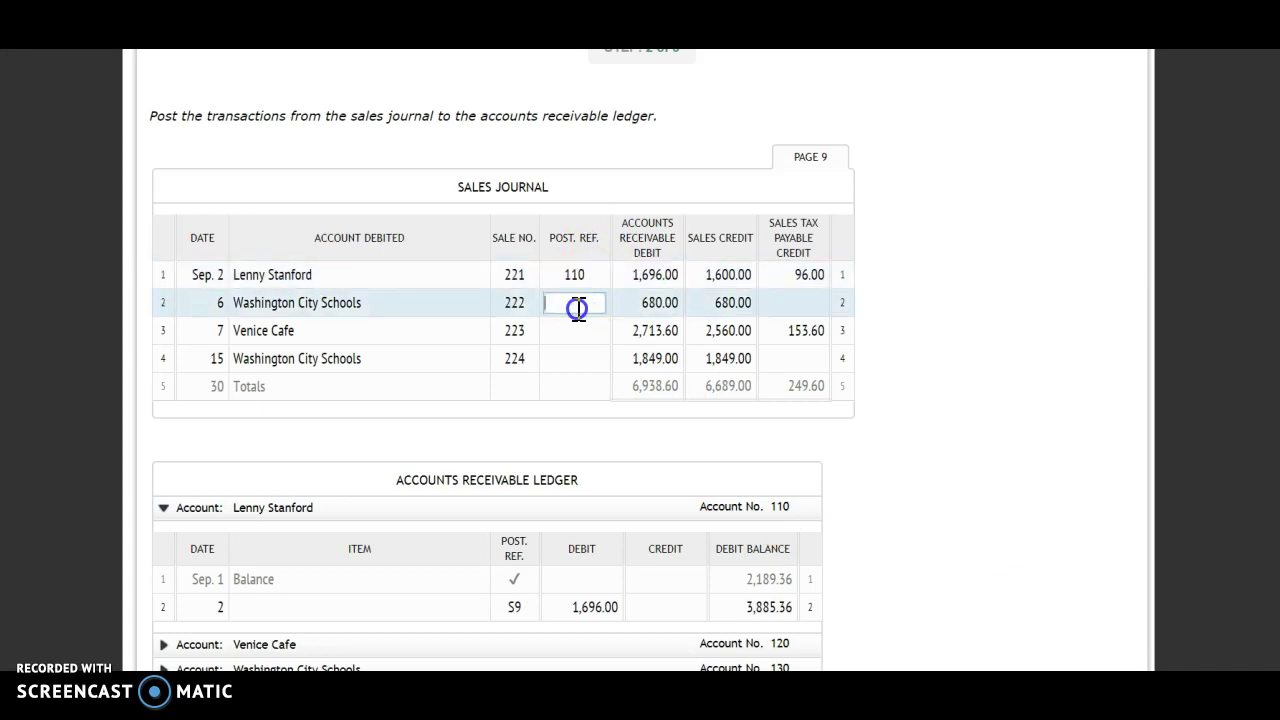
scroll(584, 350, down, 1)
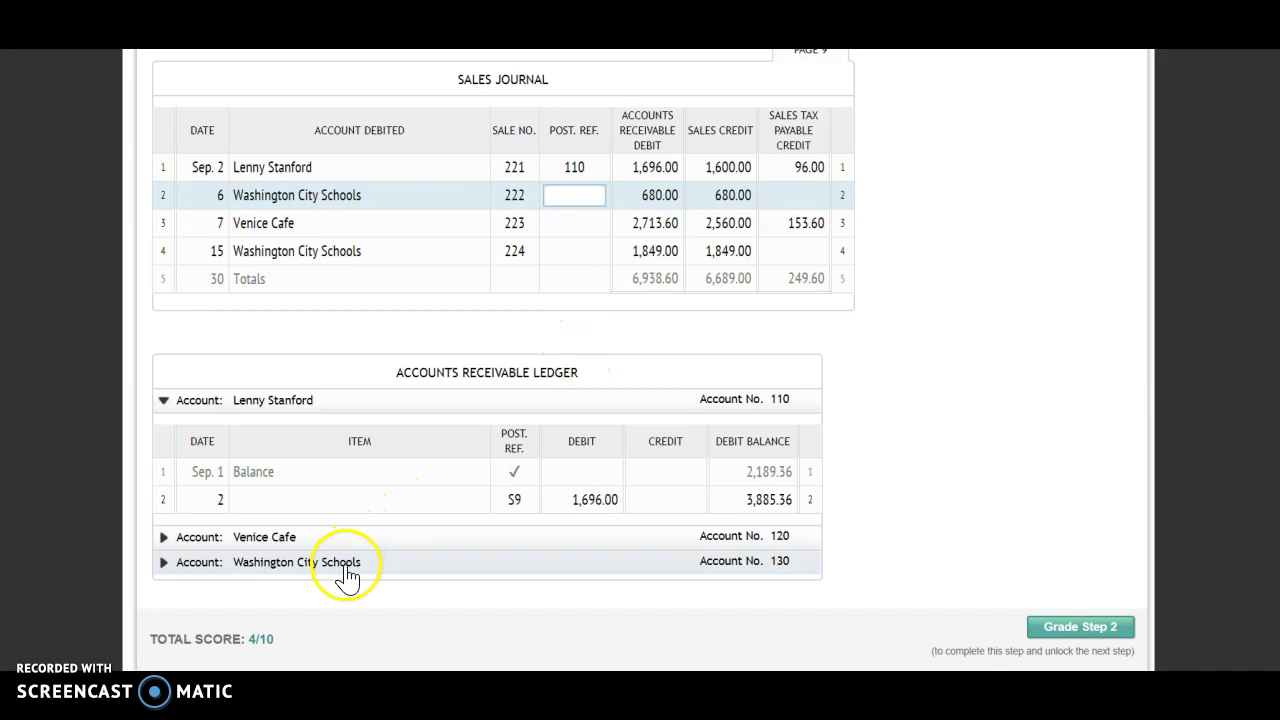
Post Washington City Schools' ledger line: 6, S9, debit 680.00, balance 2,189.45
click(347, 577)
click(192, 549)
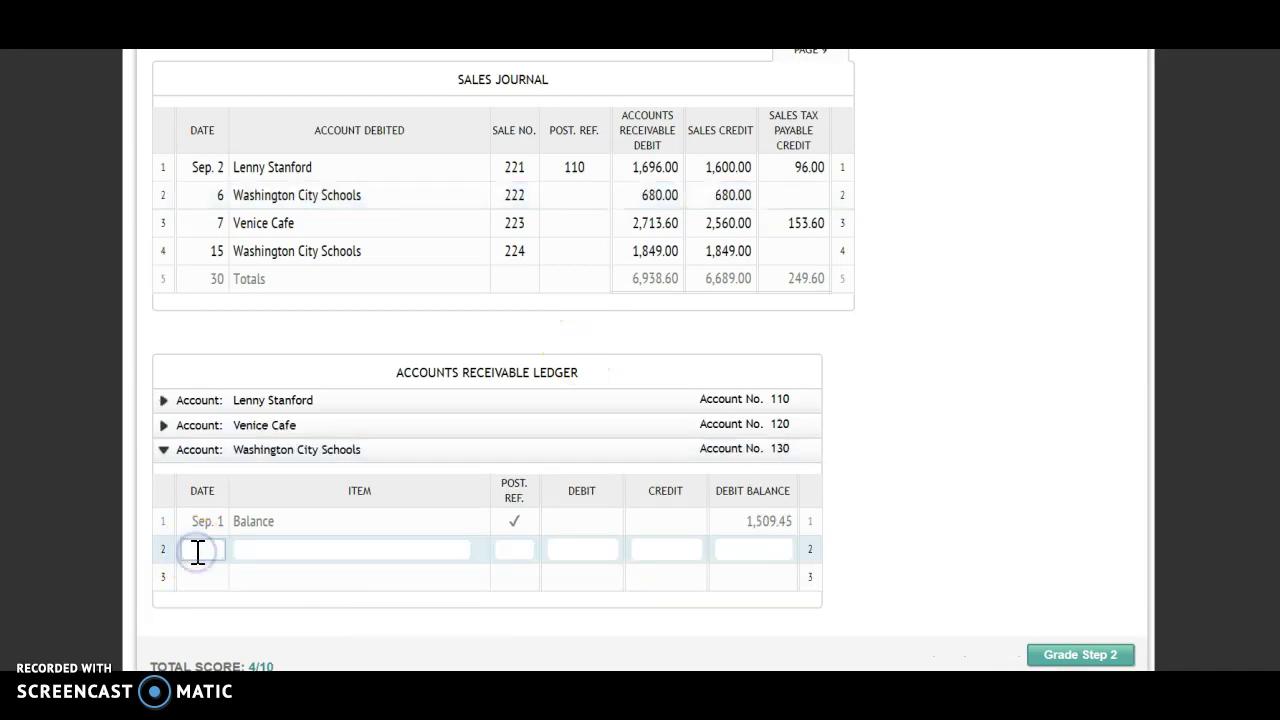
text(6)
key(Tab)
key(Tab)
text(S9)
key(Tab)
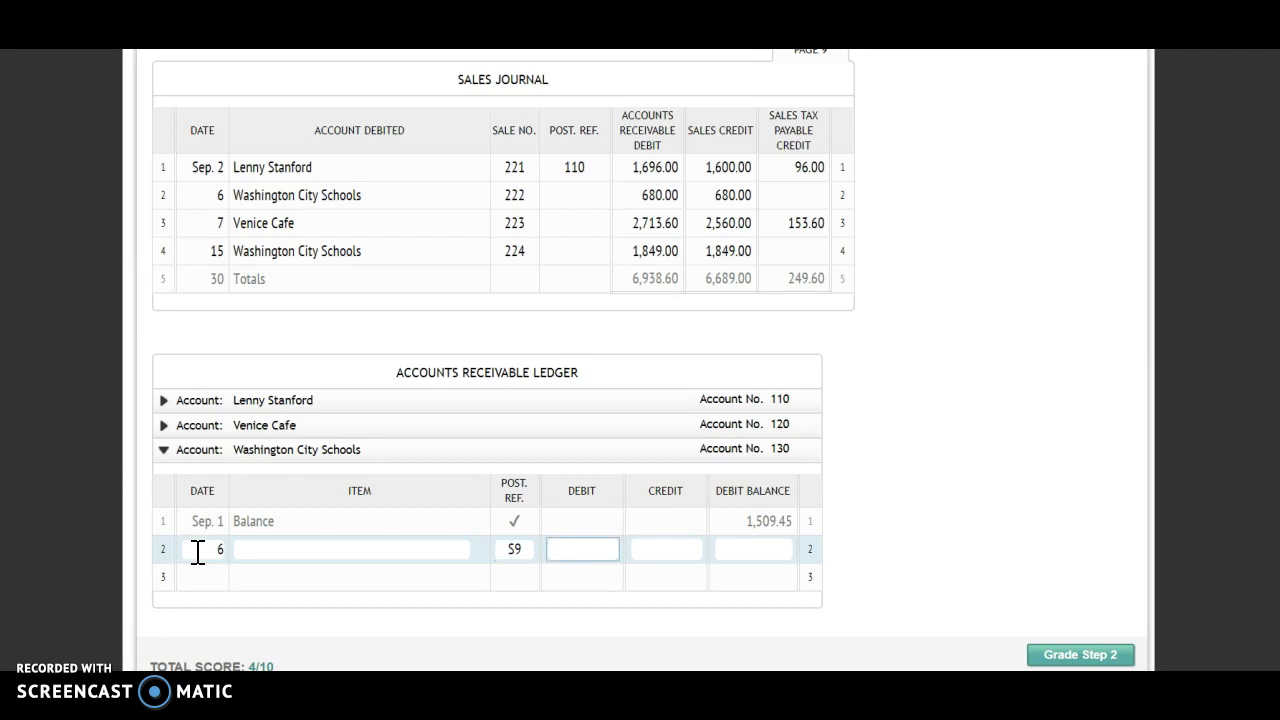
text(680)
key(Tab)
key(Tab)
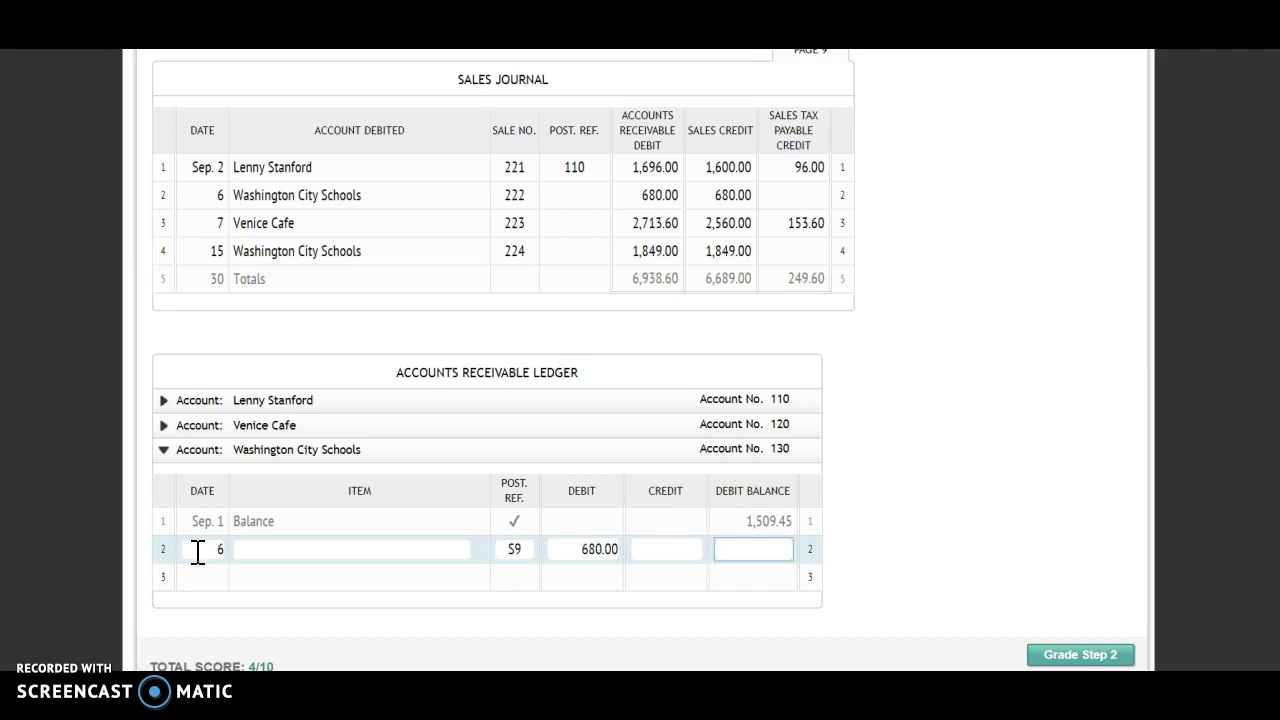
text(2,189.45)
click(987, 440)
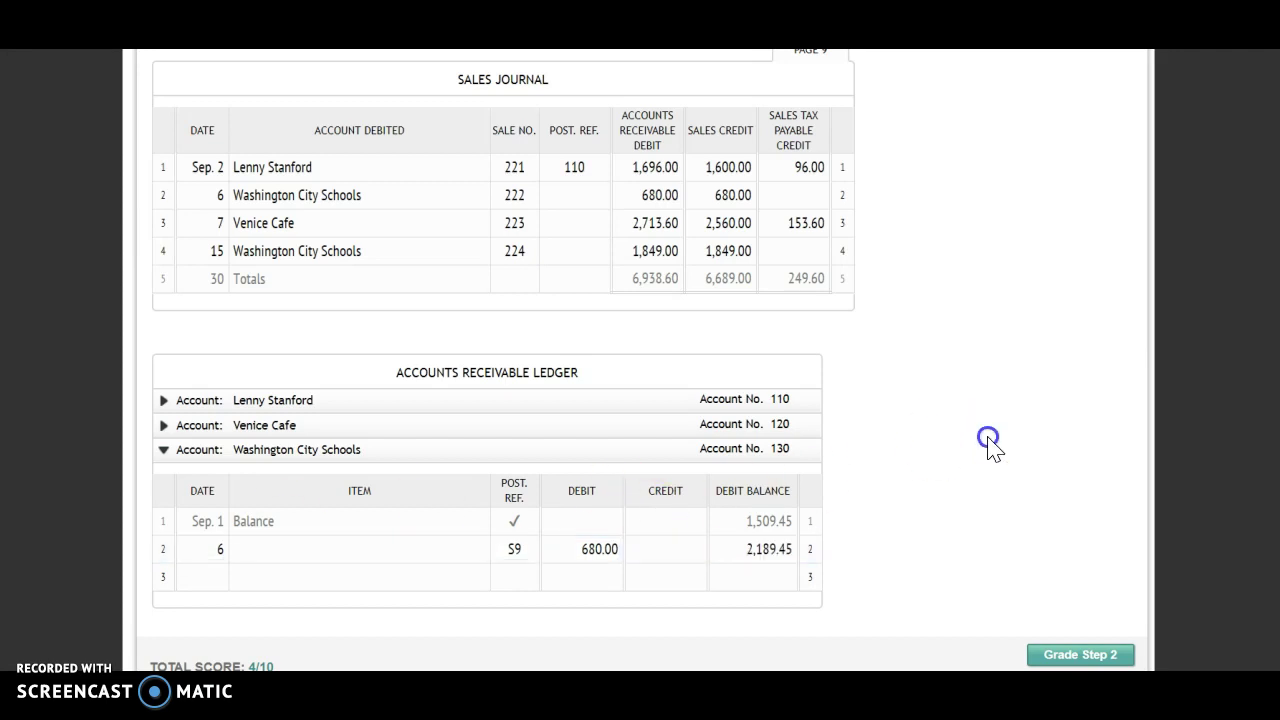
Mark sale 222 with post reference 130
click(590, 196)
text(130)
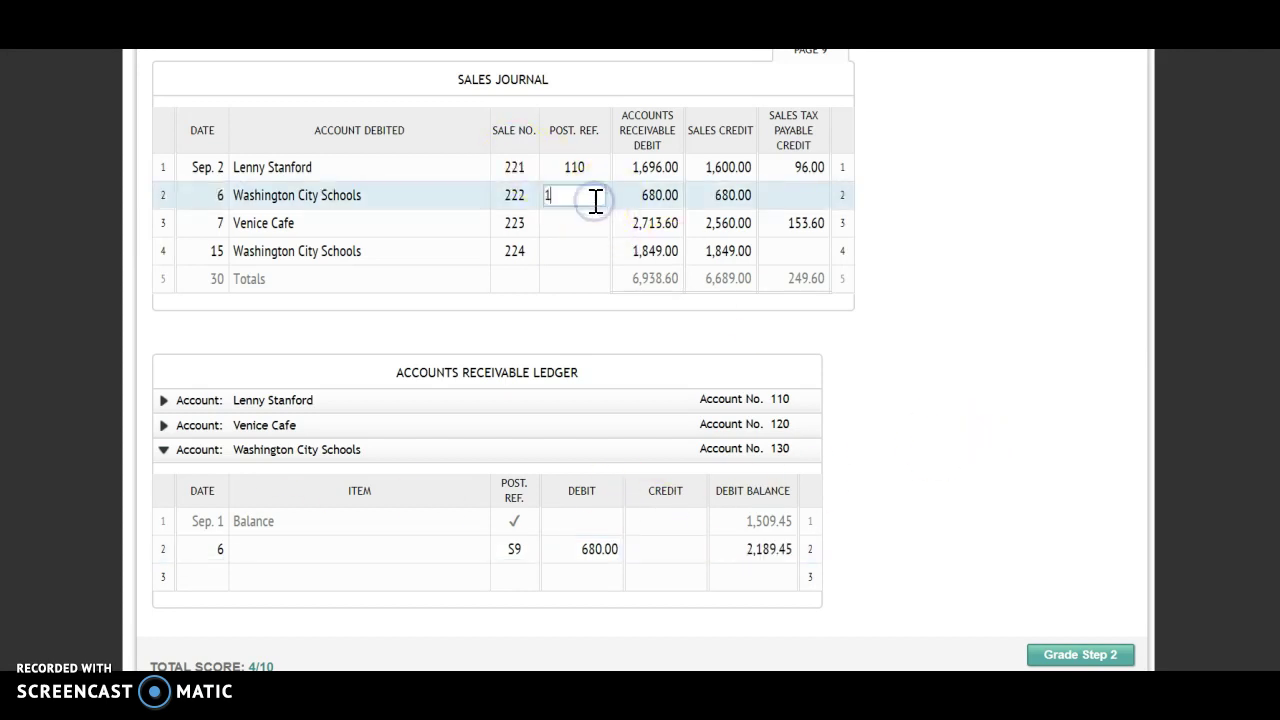
click(575, 220)
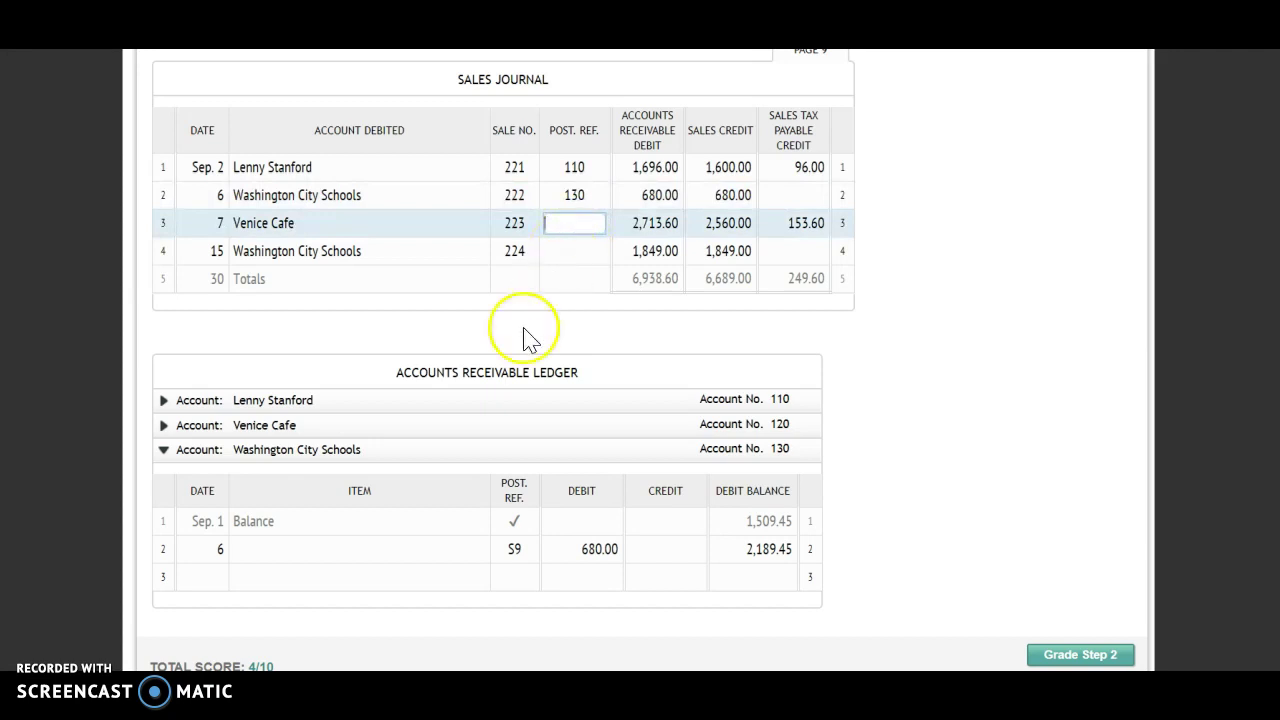
Post Venice Cafe's ledger line: 7, S9, debit 2,713.60, balance 3,103.94
click(352, 432)
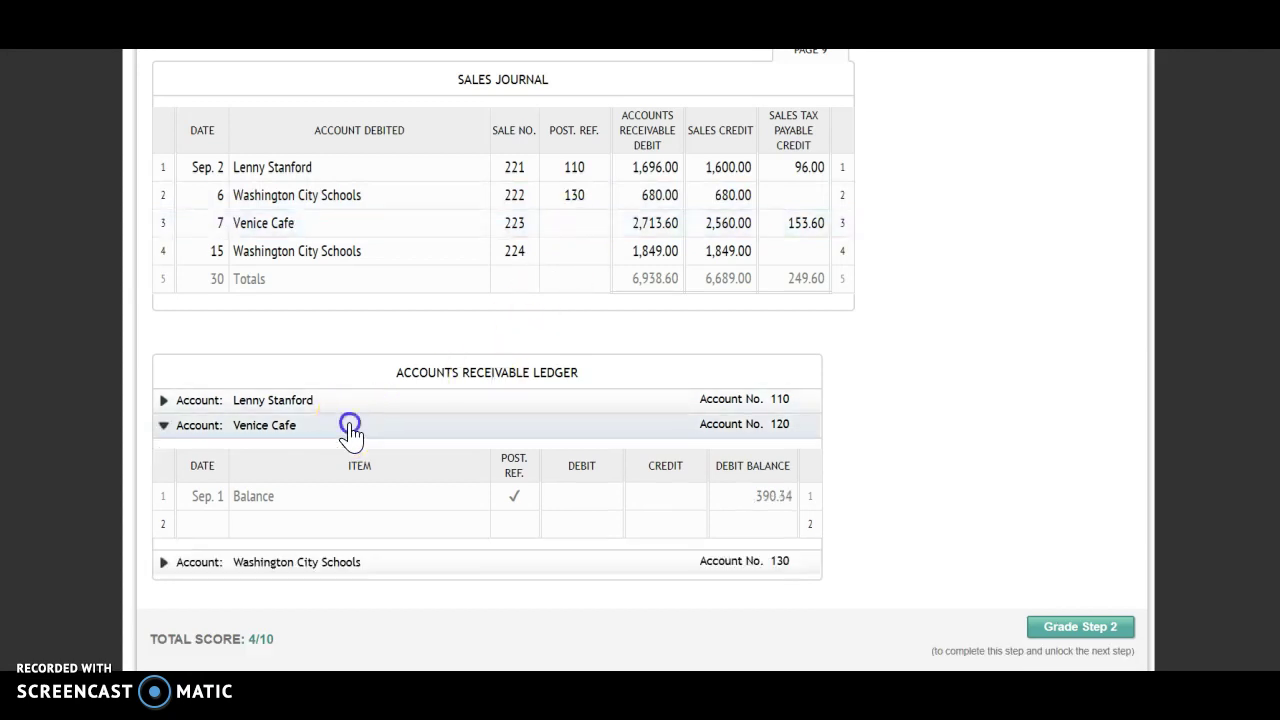
click(214, 530)
text(7)
key(Tab)
key(Tab)
text(S9)
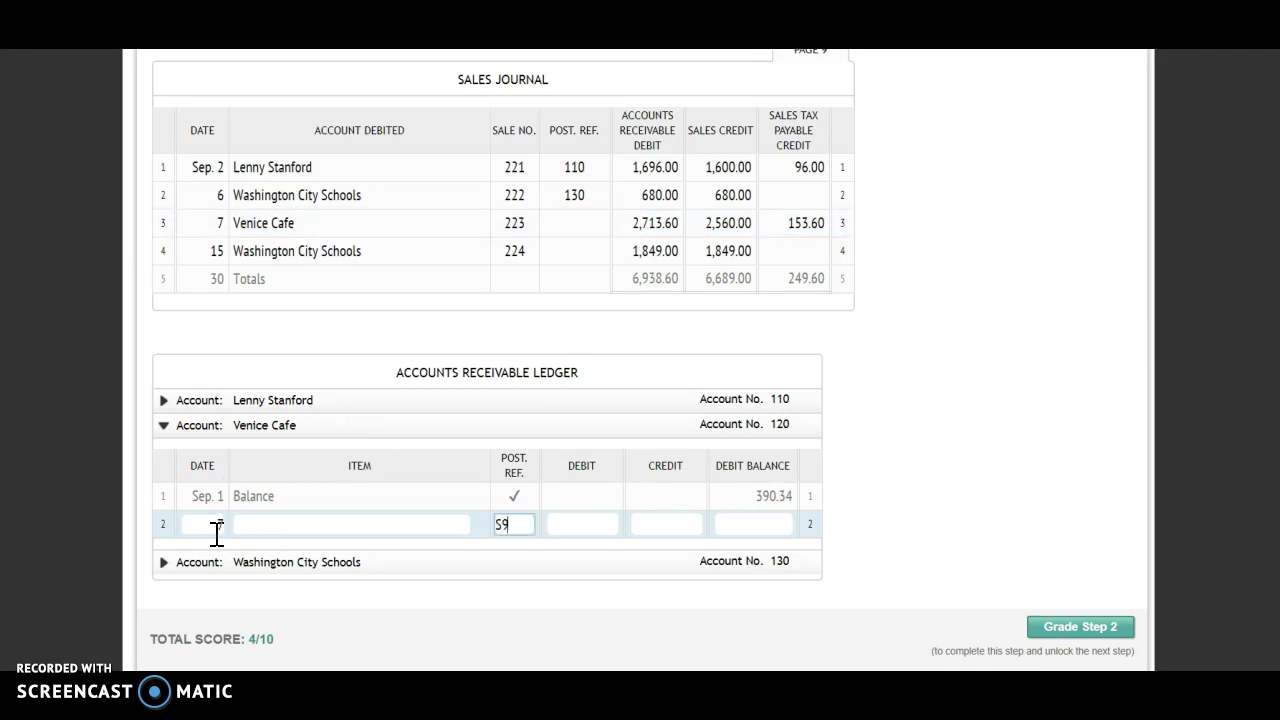
key(Tab)
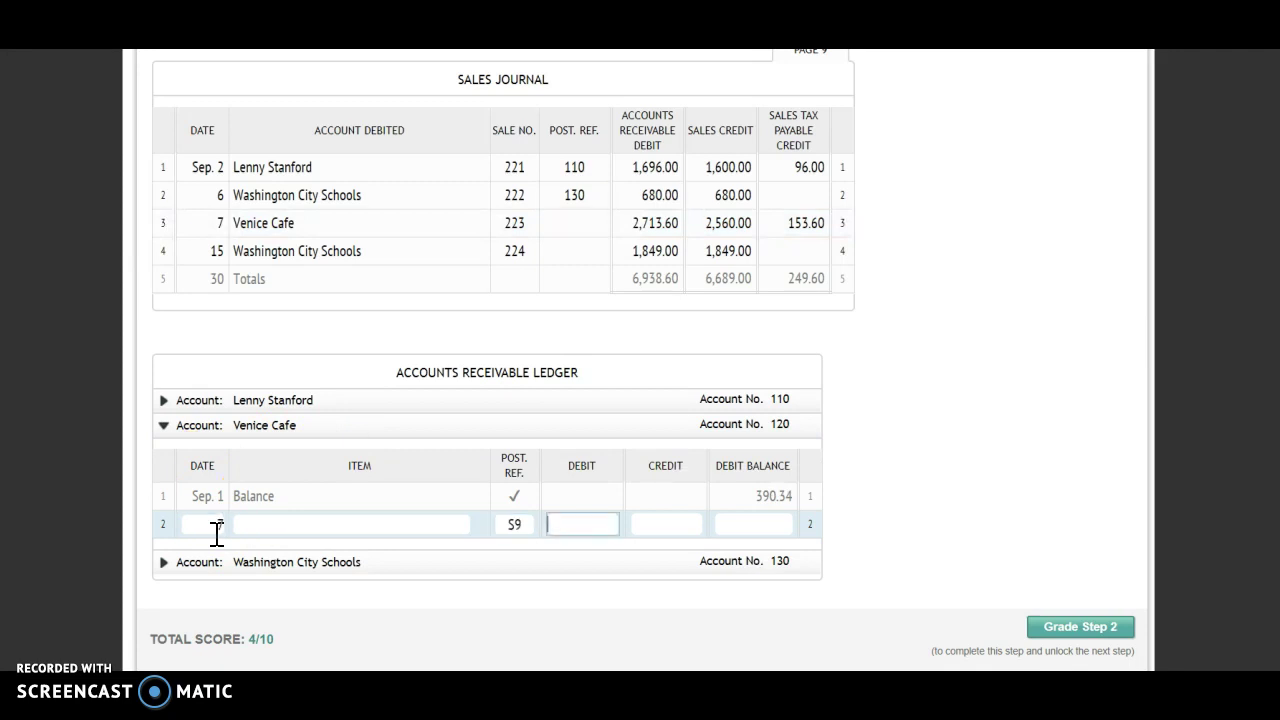
text(2,713.60)
key(Tab)
key(Tab)
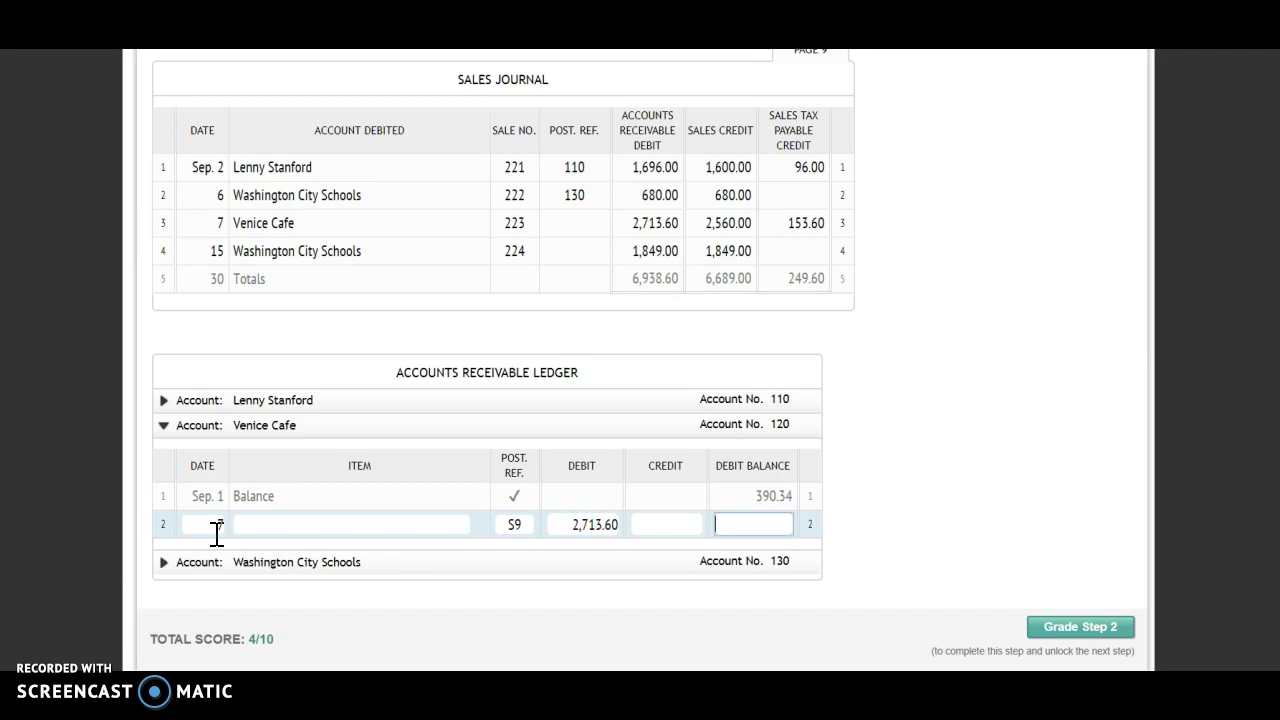
text(3103.)
key(BackSpace)
text(94)
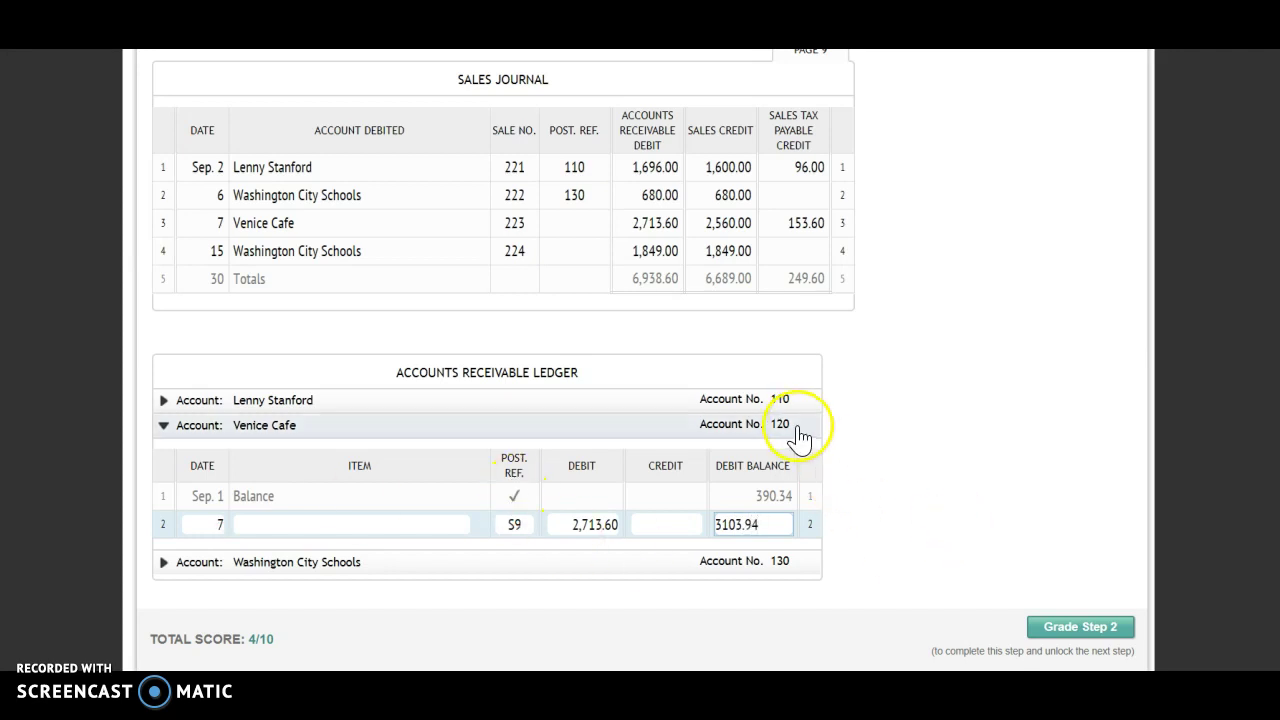
Mark sale 223 with post reference 120
click(575, 227)
text(120)
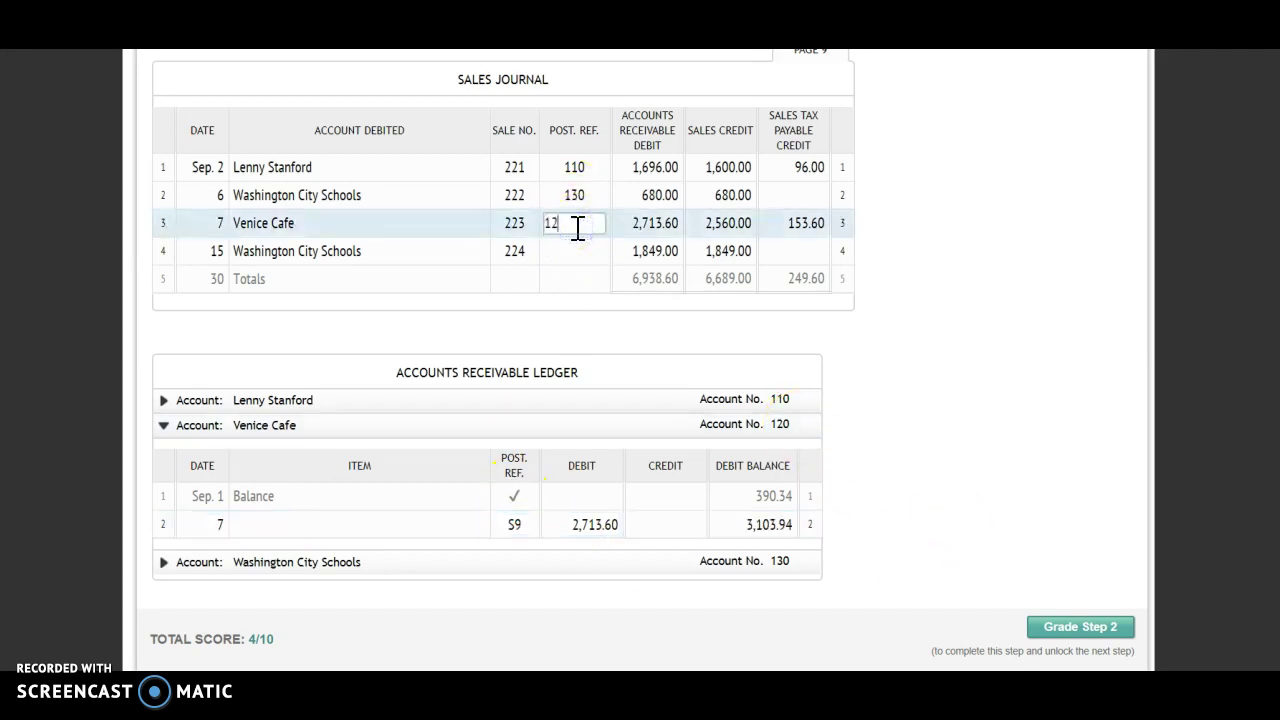
click(571, 253)
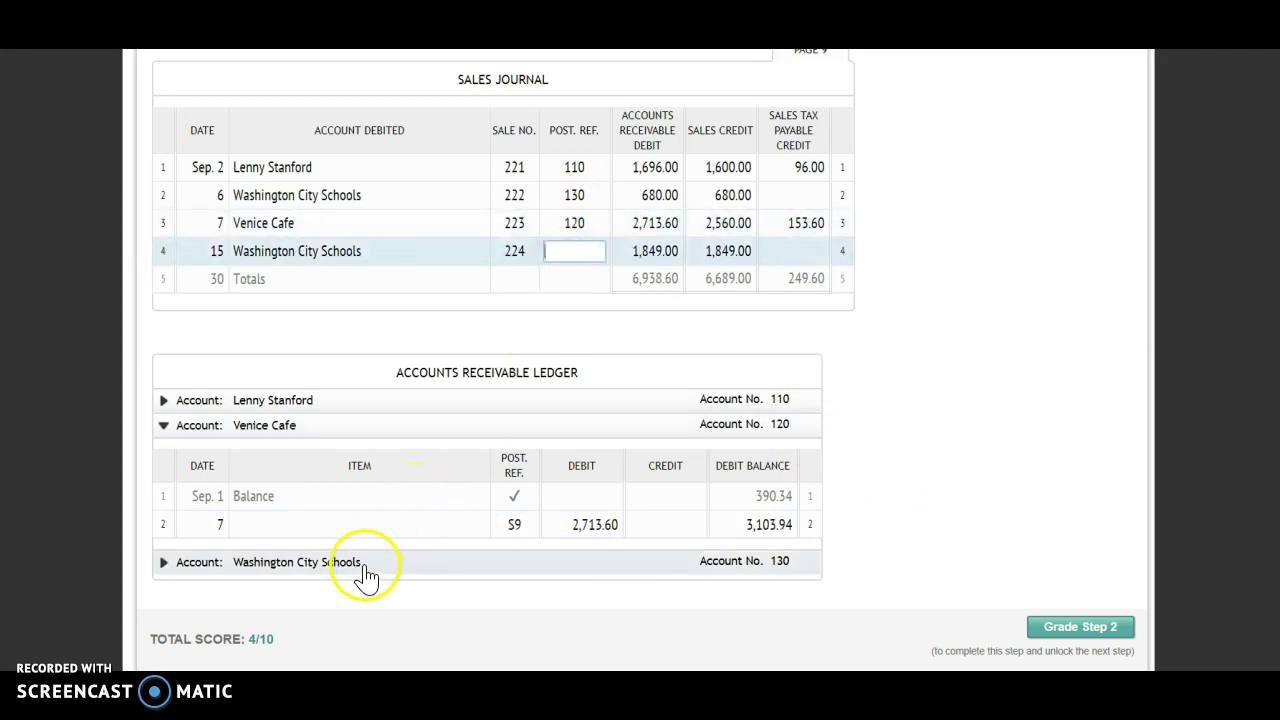
click(366, 562)
Add Washington City Schools' third ledger line: 15, S9, debit 1,849.00, balance 4,038.45
click(197, 576)
text(15)
key(Tab)
key(Tab)
text(S9)
key(Tab)
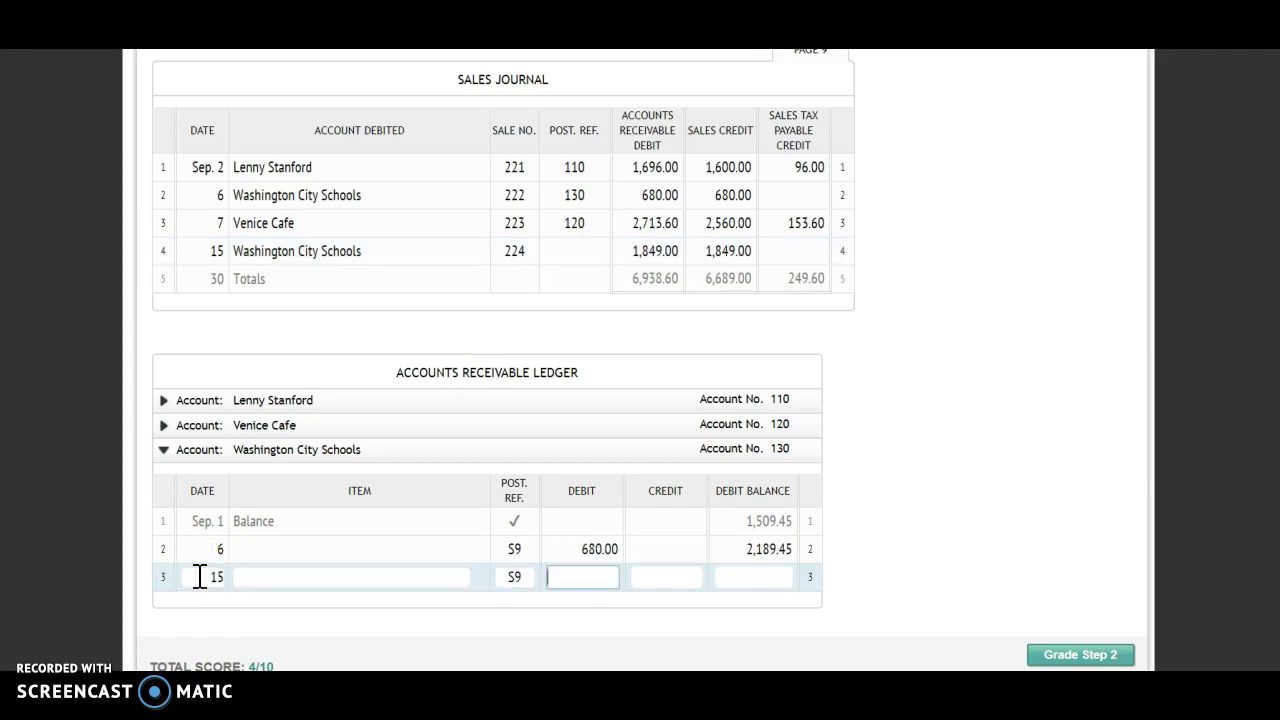
text(1,84)
text(9)
key(Tab)
key(Tab)
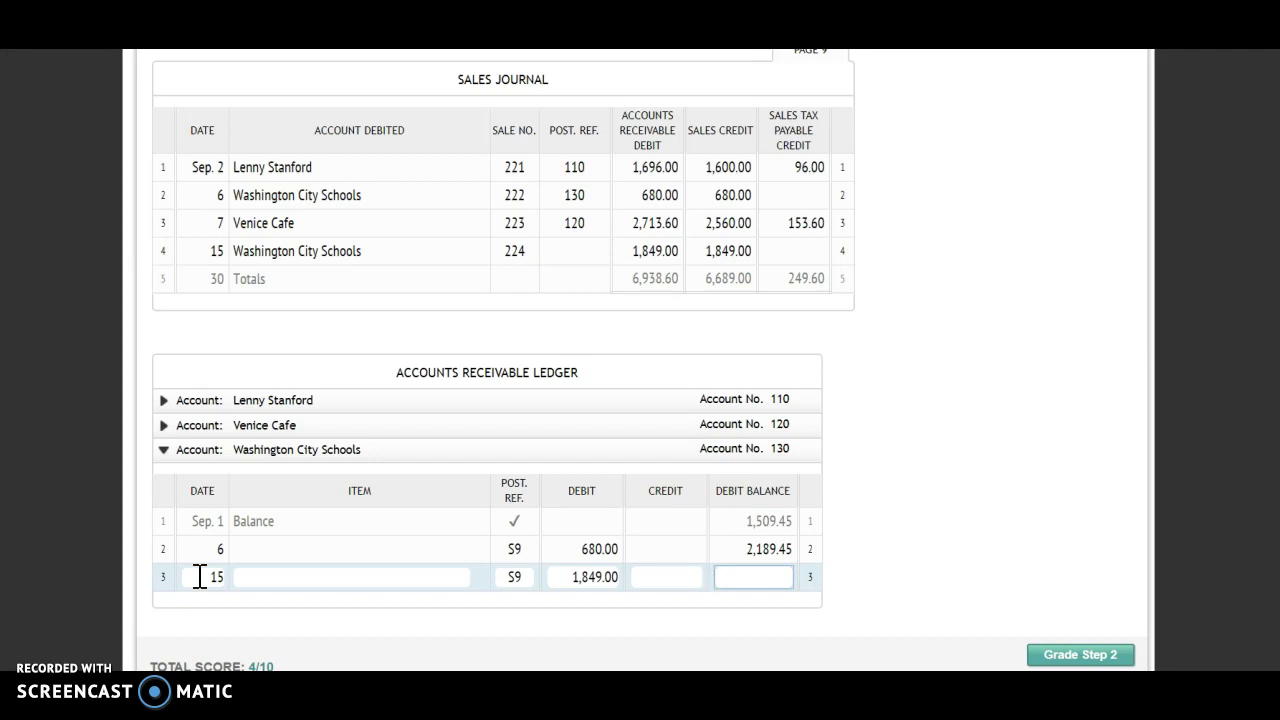
text(4,)
text(038.)
text(45)
click(930, 540)
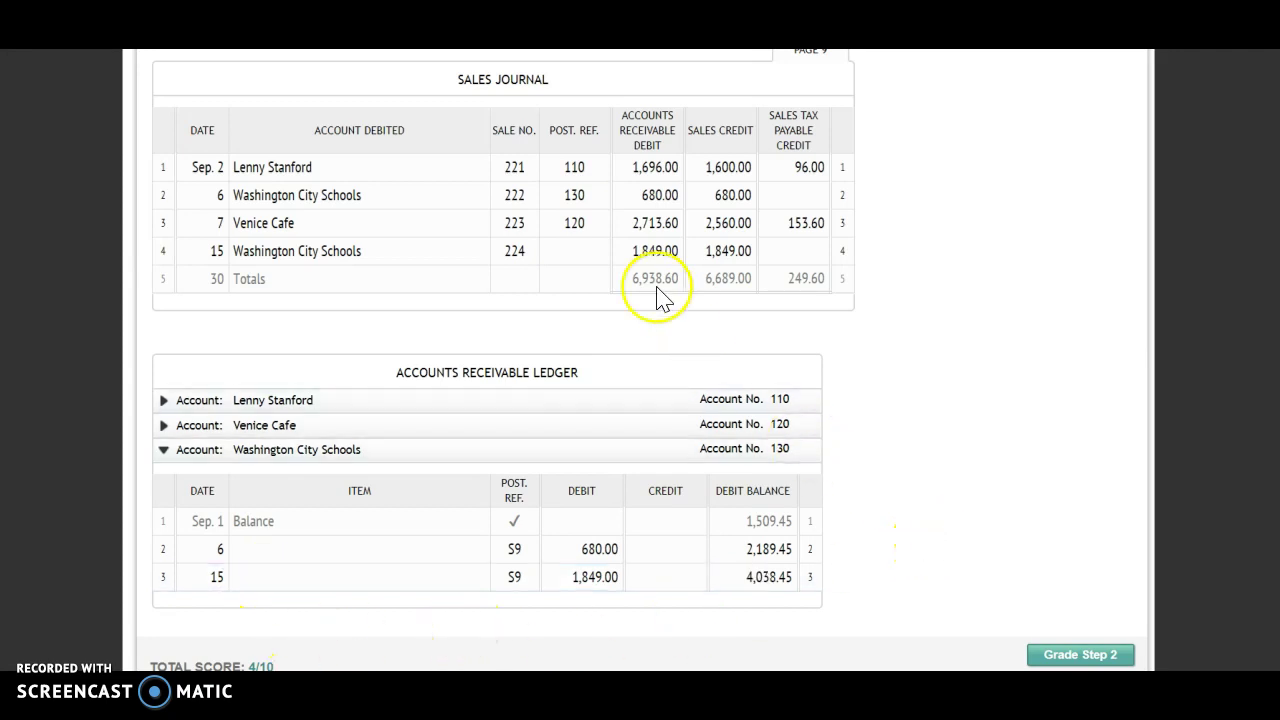
Mark sale 224 with post reference 130 and submit Step 2 for grading
click(594, 251)
text(130)
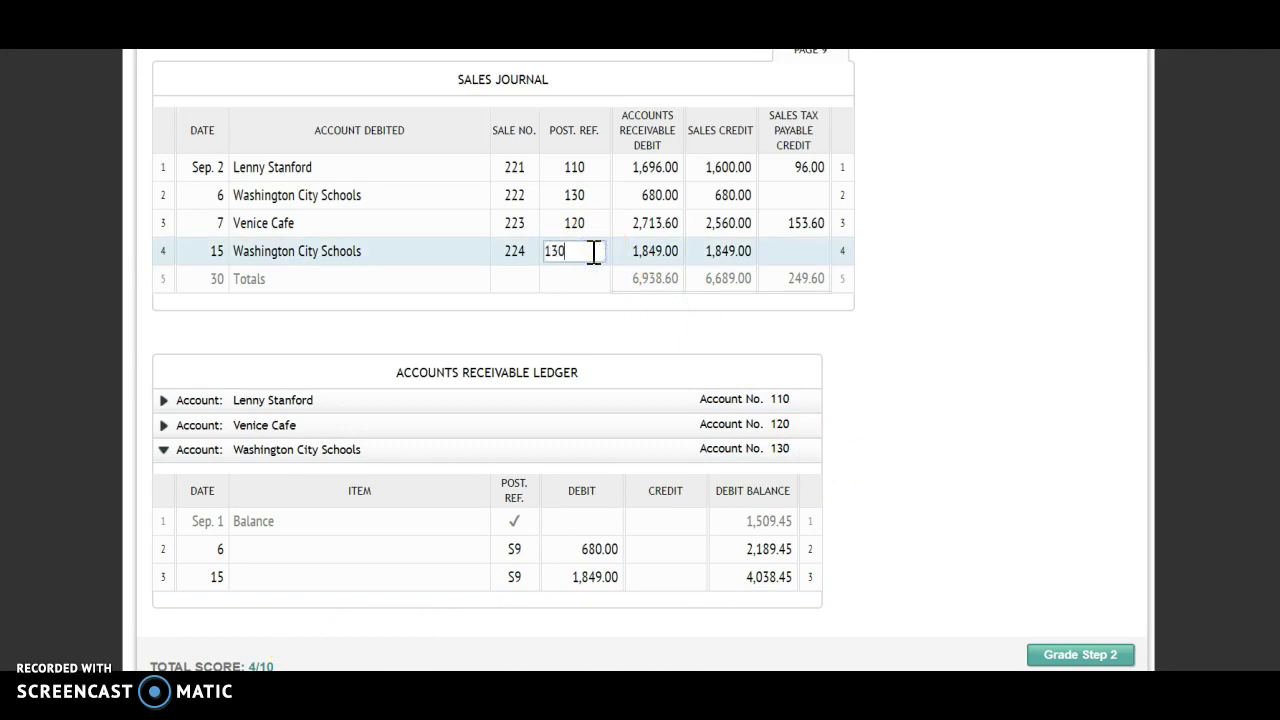
click(1105, 343)
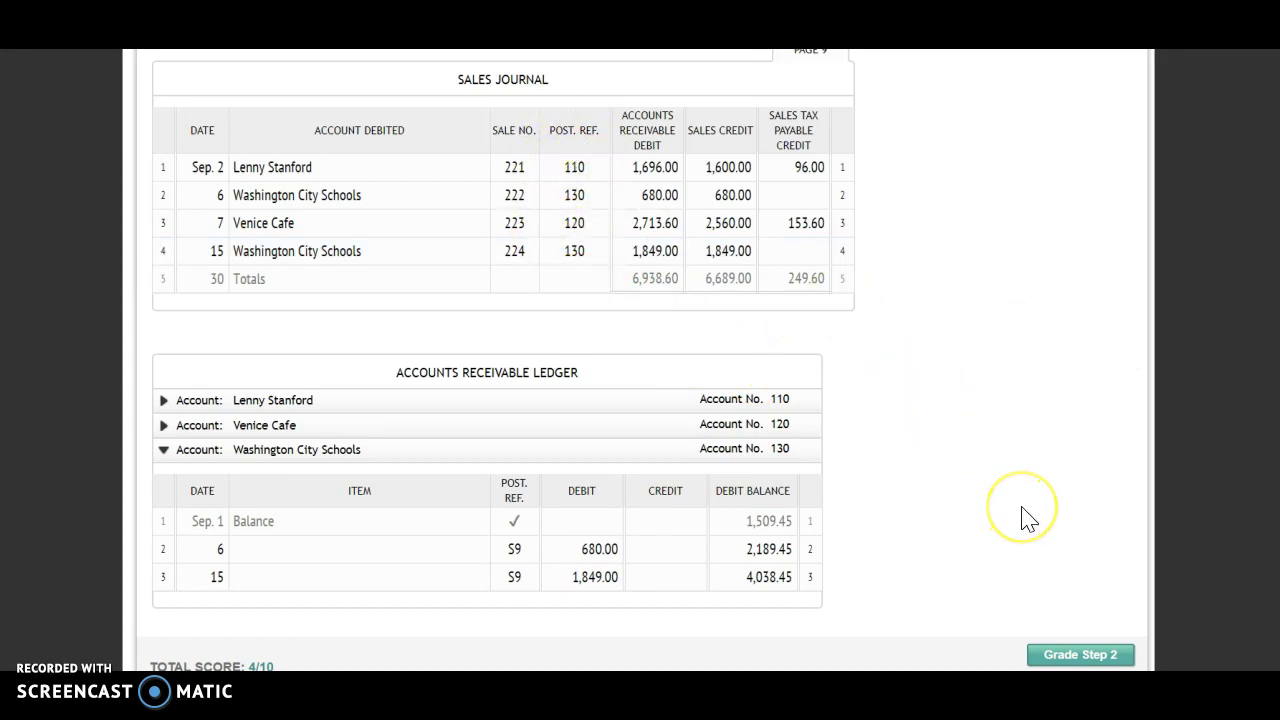
scroll(1022, 517, down, 2)
click(1066, 548)
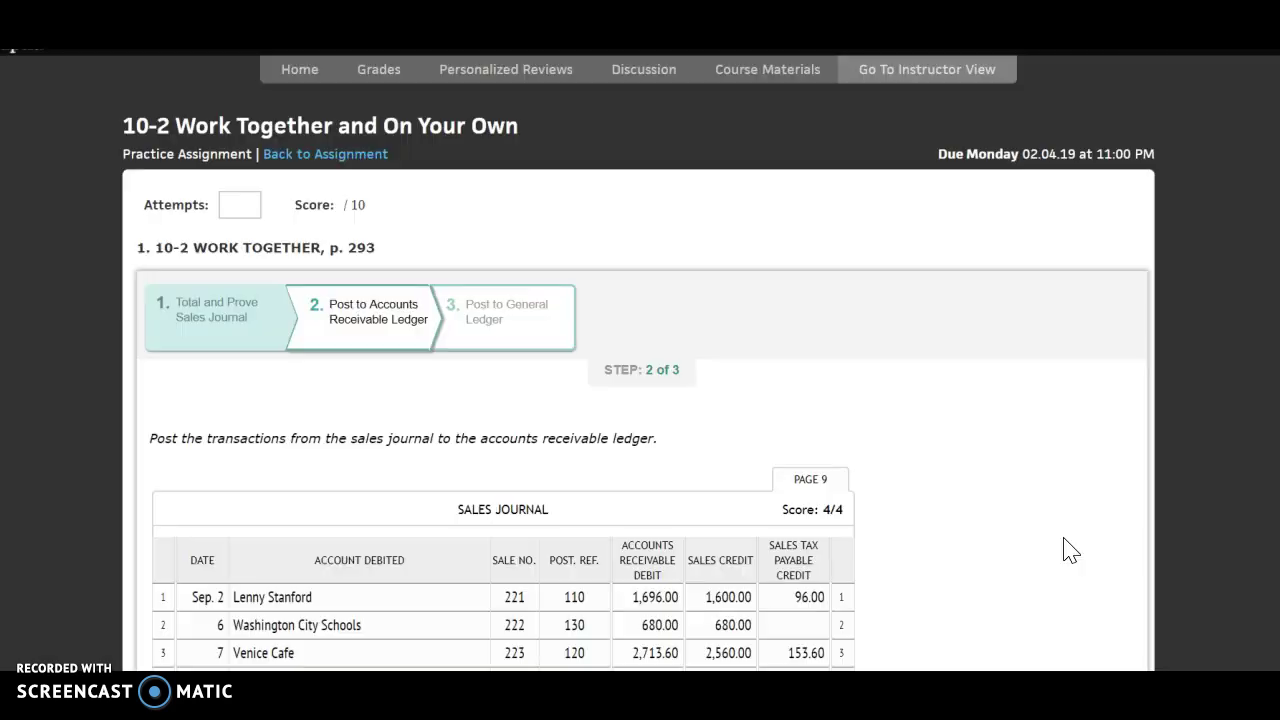
Review the graded Step 2 solution and advance to Step 3, posting to the general ledger
scroll(1068, 550, down, 15)
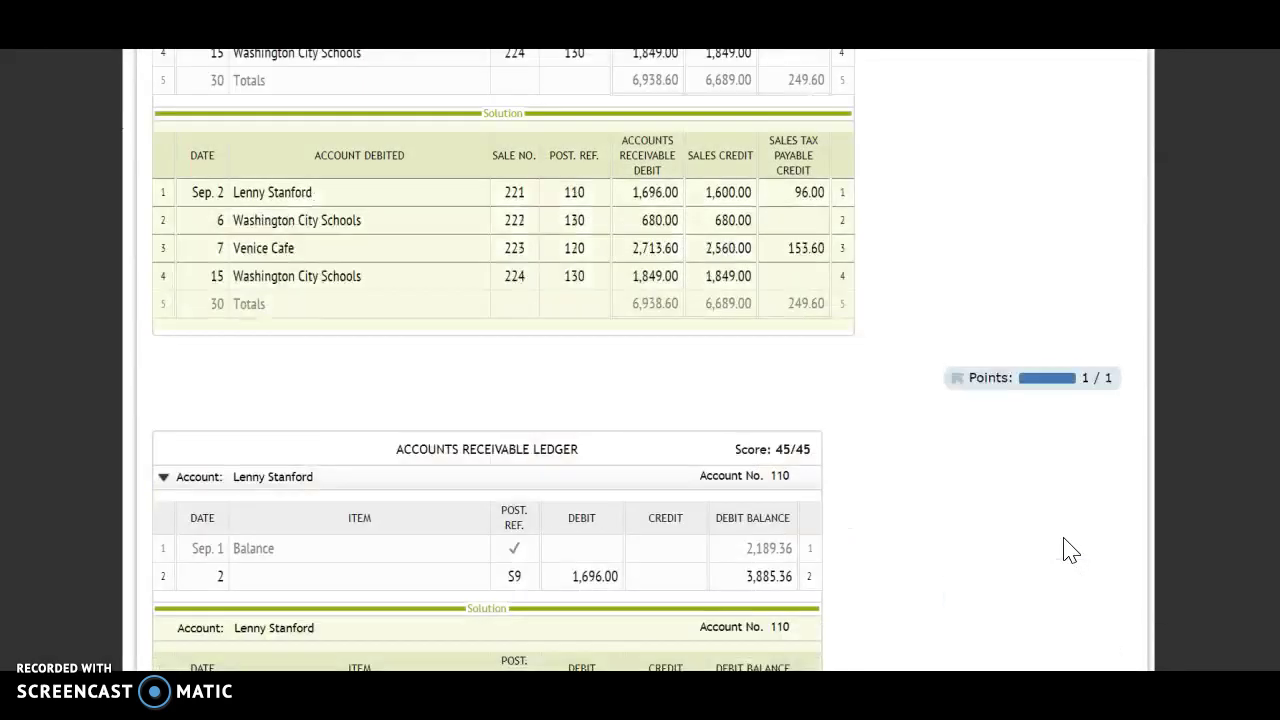
scroll(1068, 557, down, 3)
click(1066, 535)
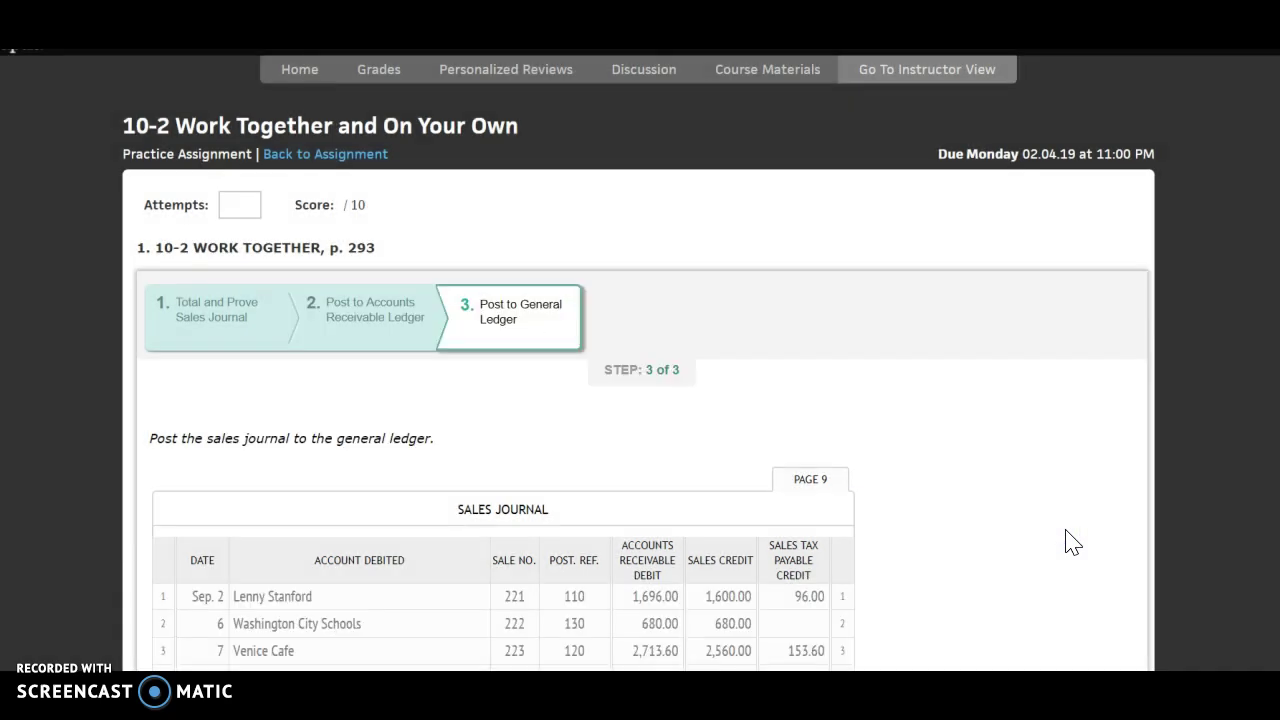
scroll(1068, 540, down, 1)
Start Accounts Receivable ledger row 2 with date 30 and post reference S9
scroll(1068, 540, down, 4)
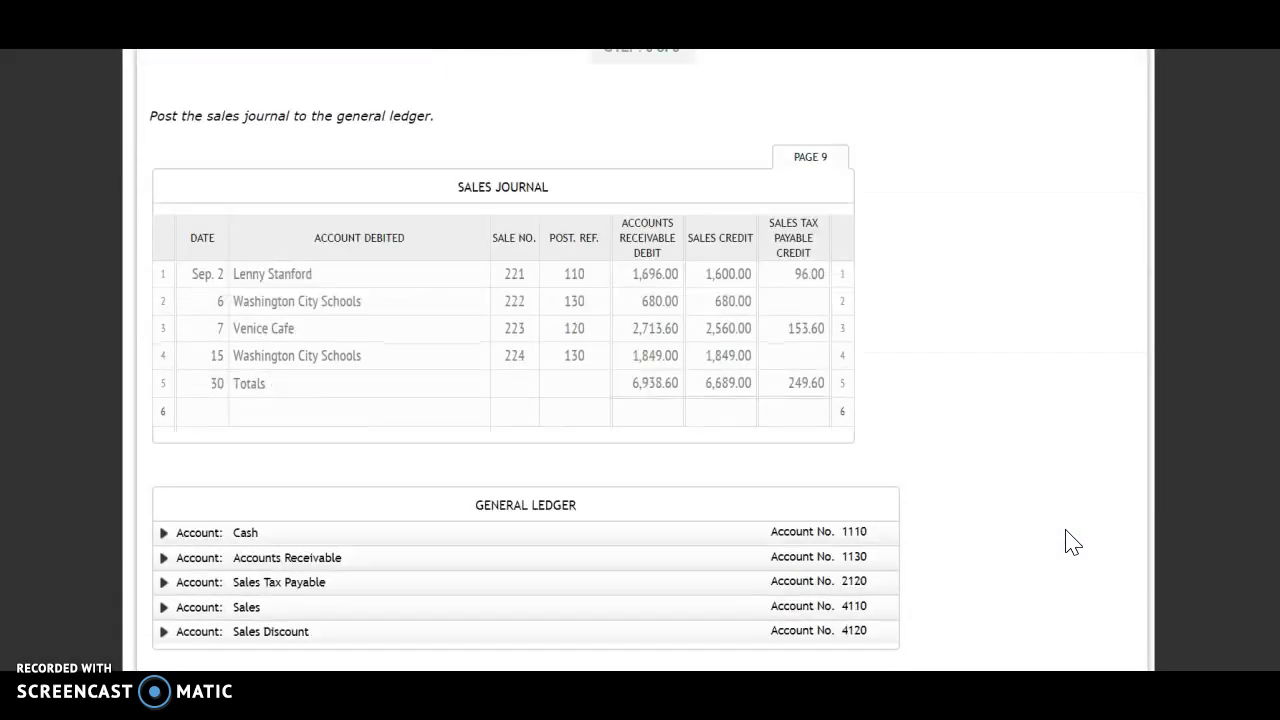
scroll(1068, 527, up, 2)
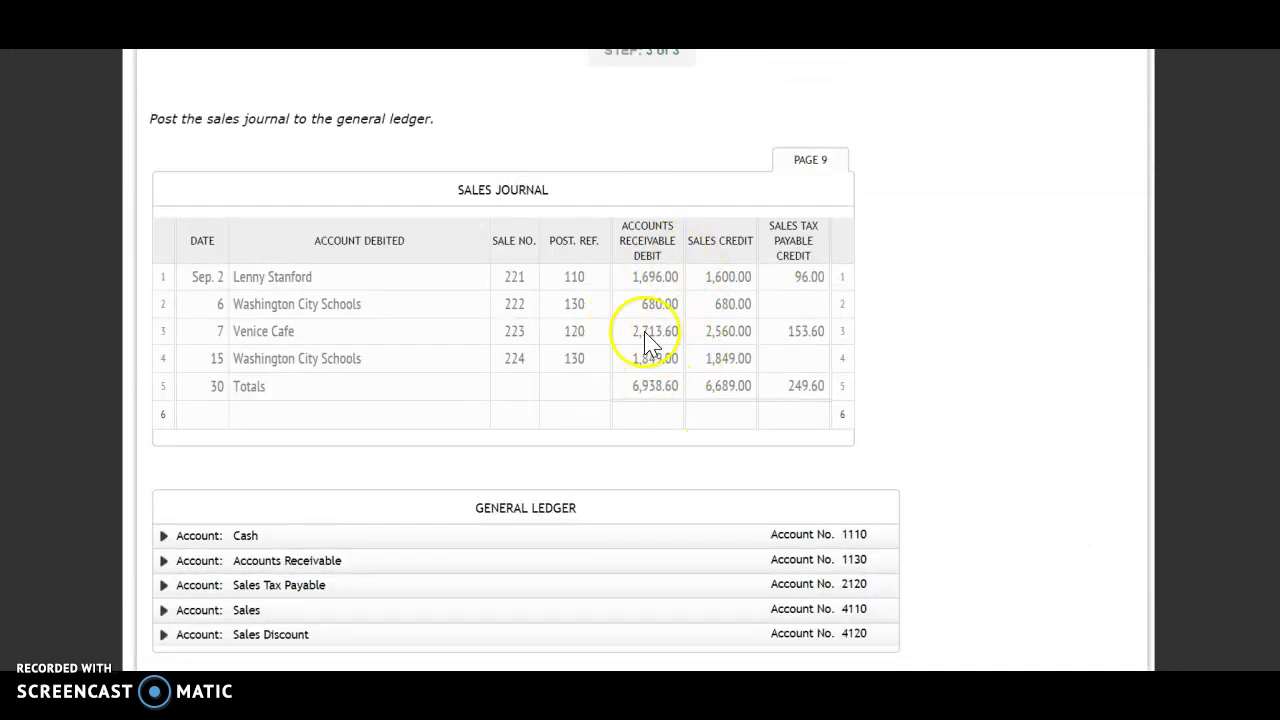
click(641, 420)
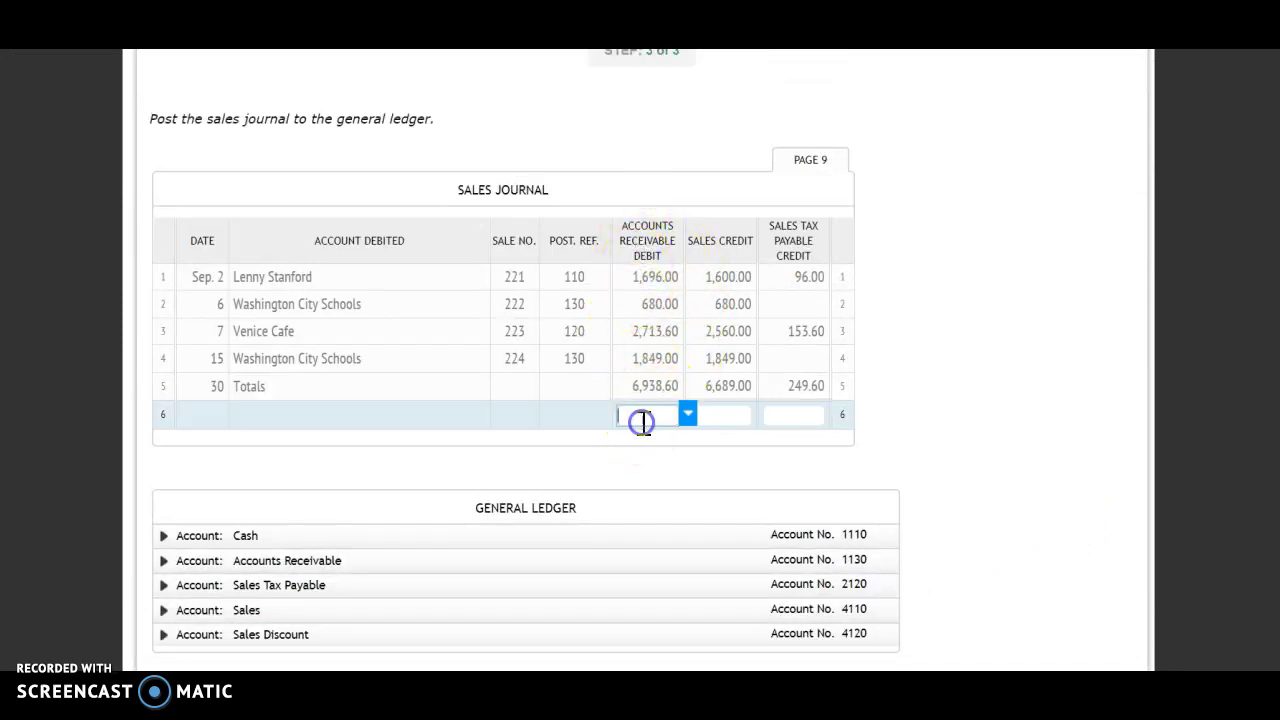
click(288, 561)
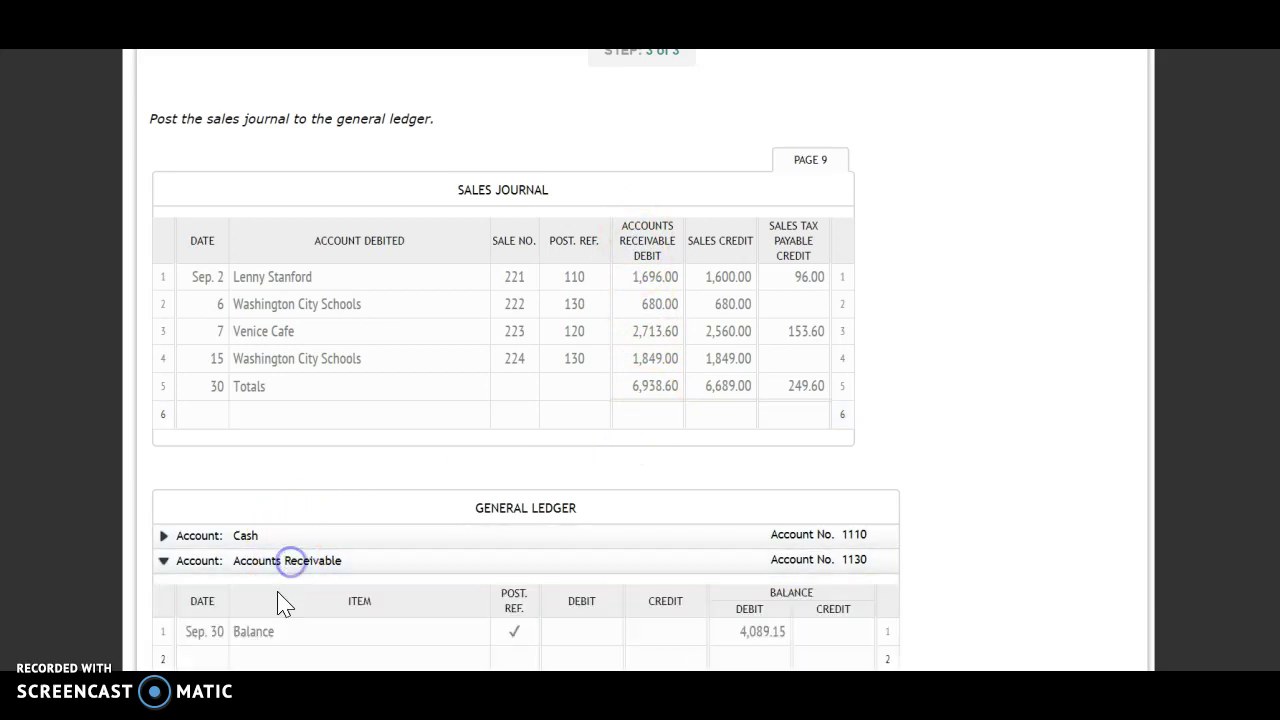
scroll(283, 598, down, 1)
click(217, 547)
text(30)
click(920, 310)
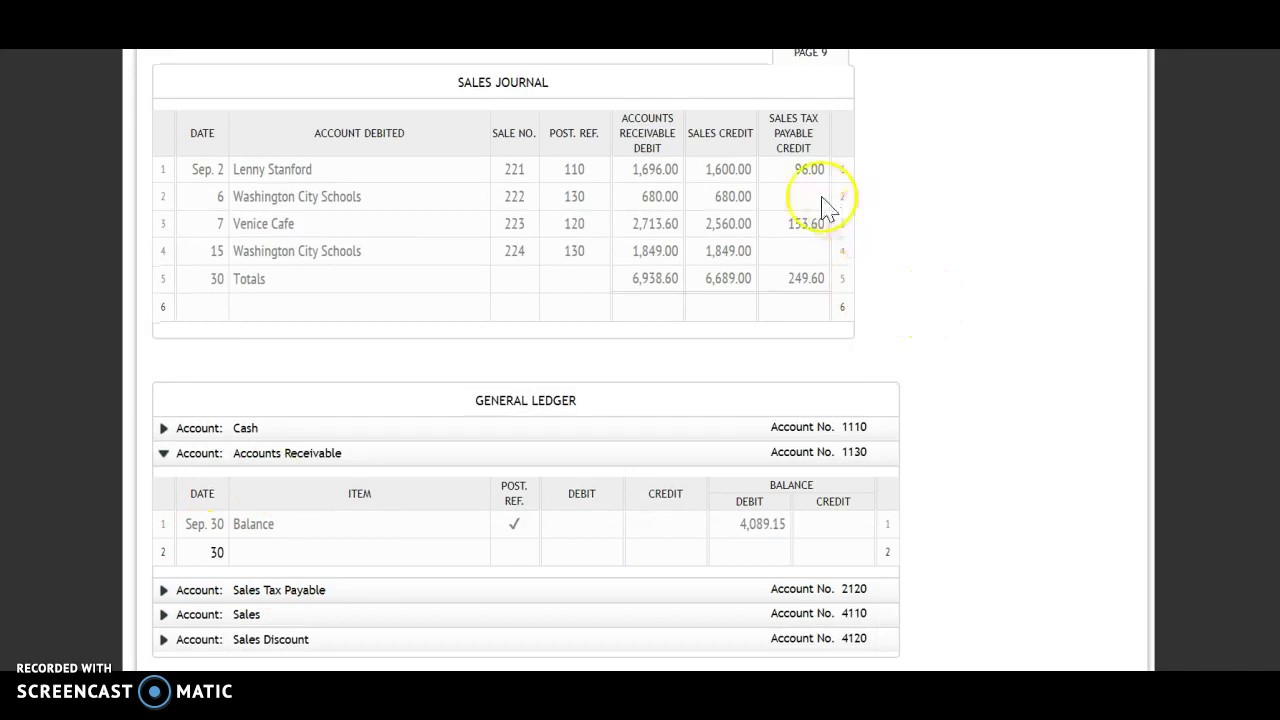
click(515, 552)
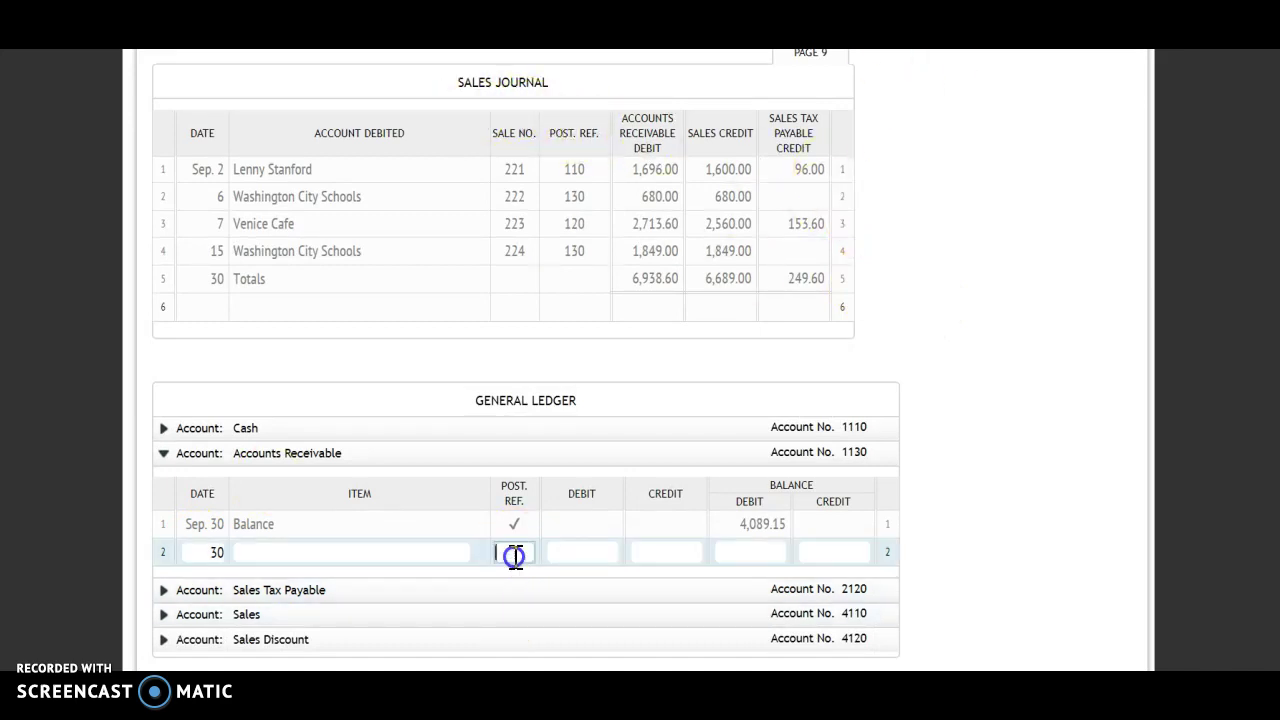
text(S9)
key(Tab)
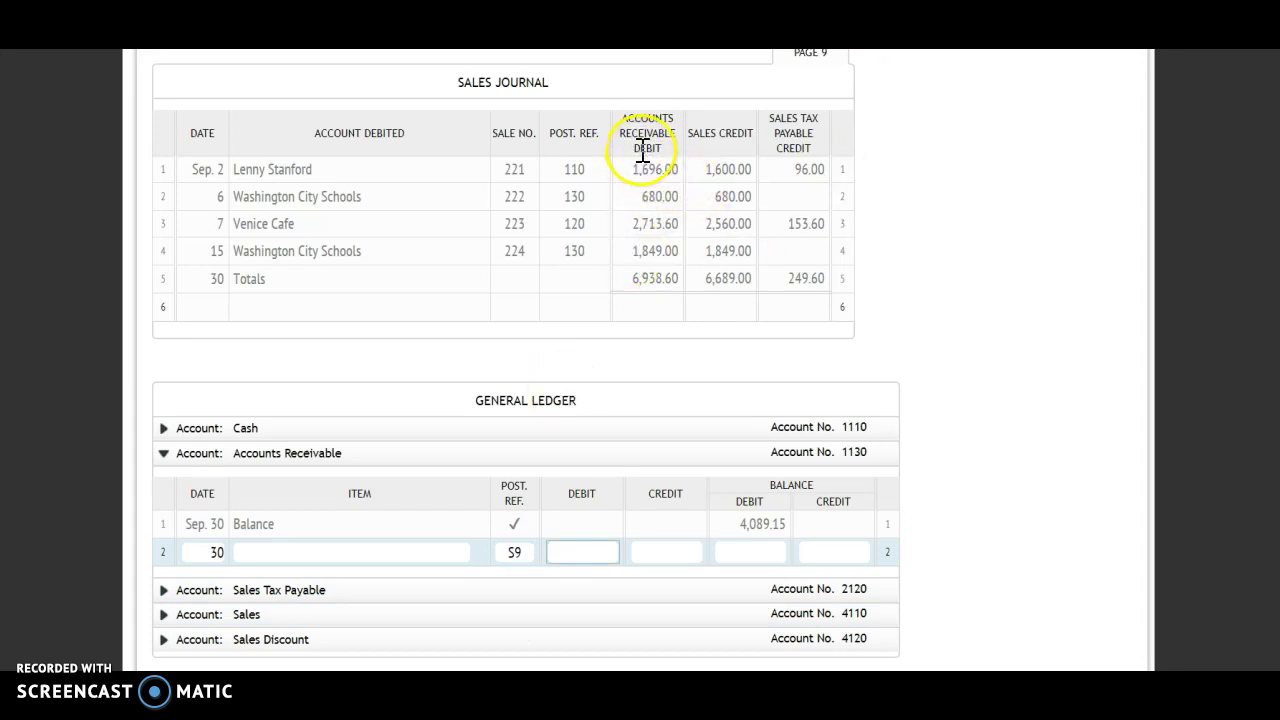
Record the 6,938.60 debit and 11,027.75 balance in Accounts Receivable row 2
double_click(645, 168)
click(562, 548)
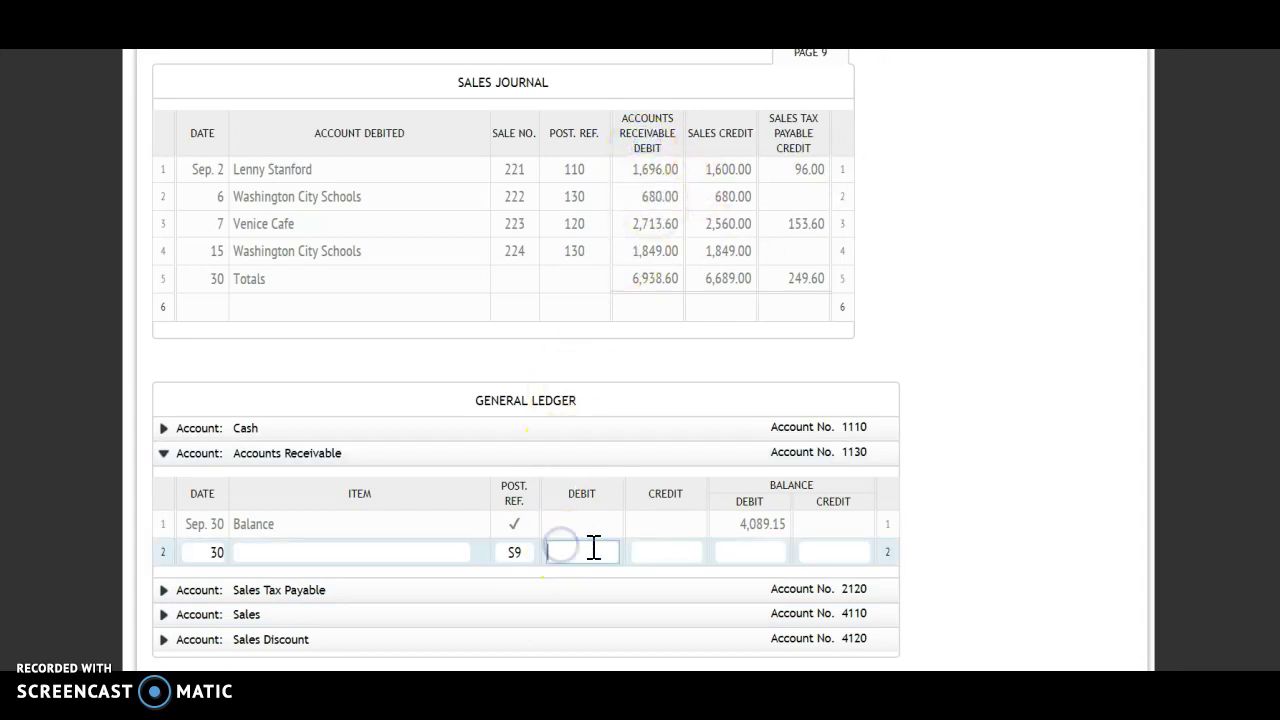
text(6)
text(938.60)
key(Tab)
key(Tab)
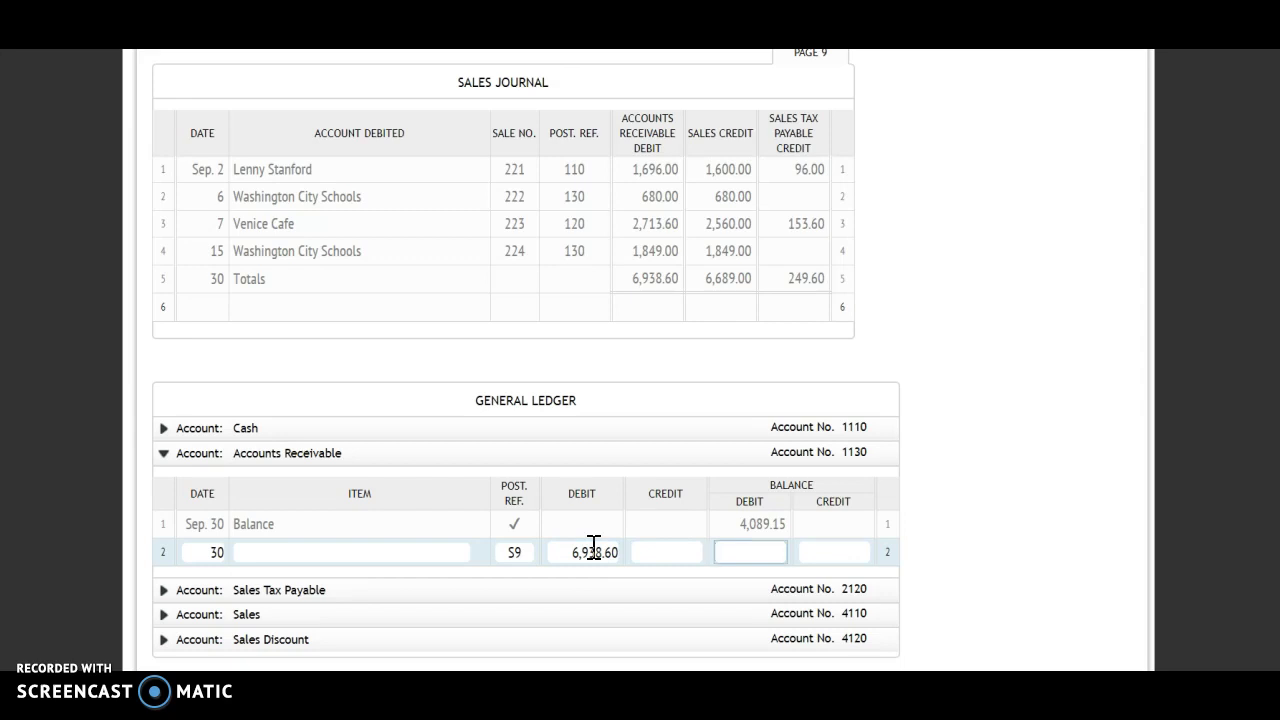
click(775, 317)
text(11,027.75)
click(1007, 502)
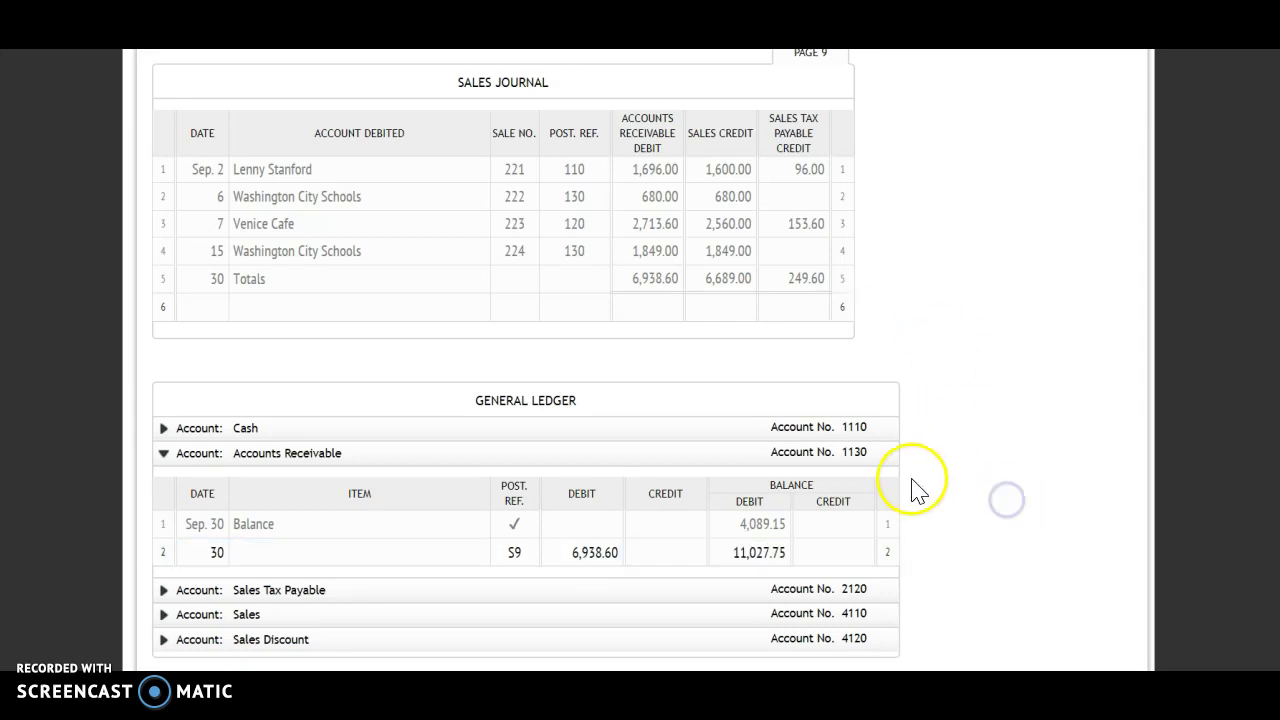
Enter account number 1130 under the journal's Accounts Receivable debit total
click(643, 307)
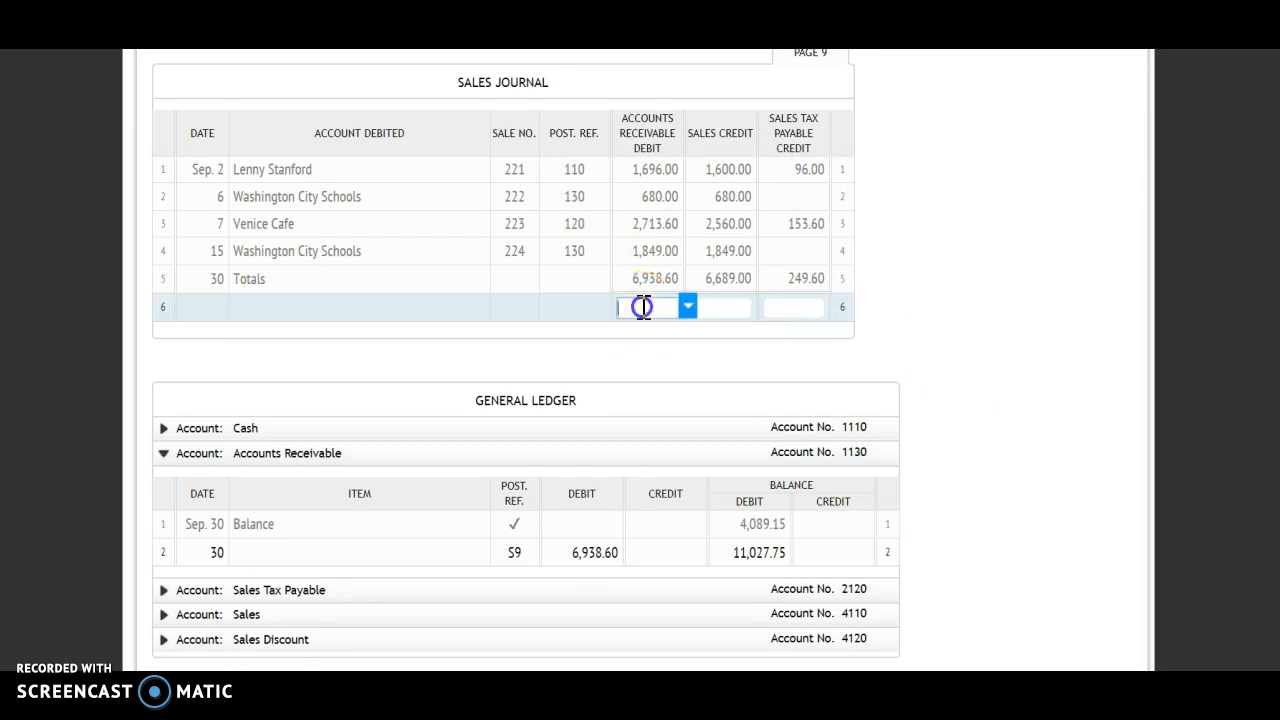
text(1130)
click(1035, 325)
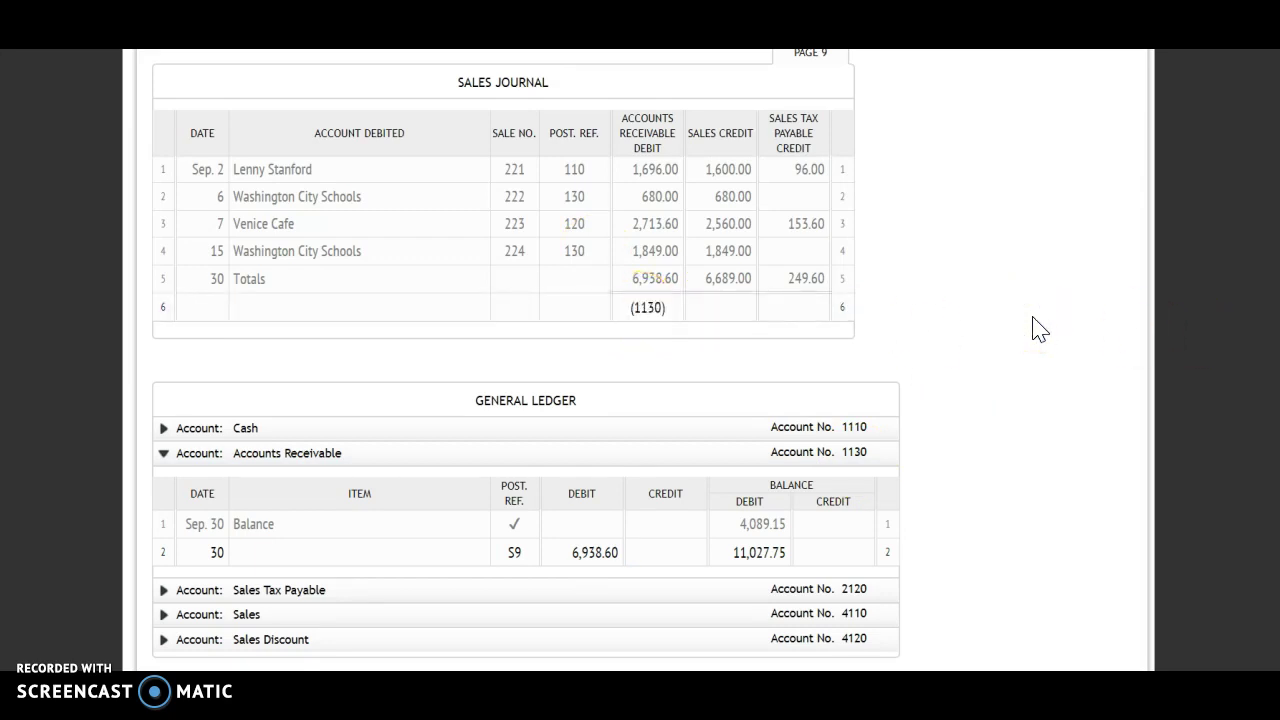
click(722, 309)
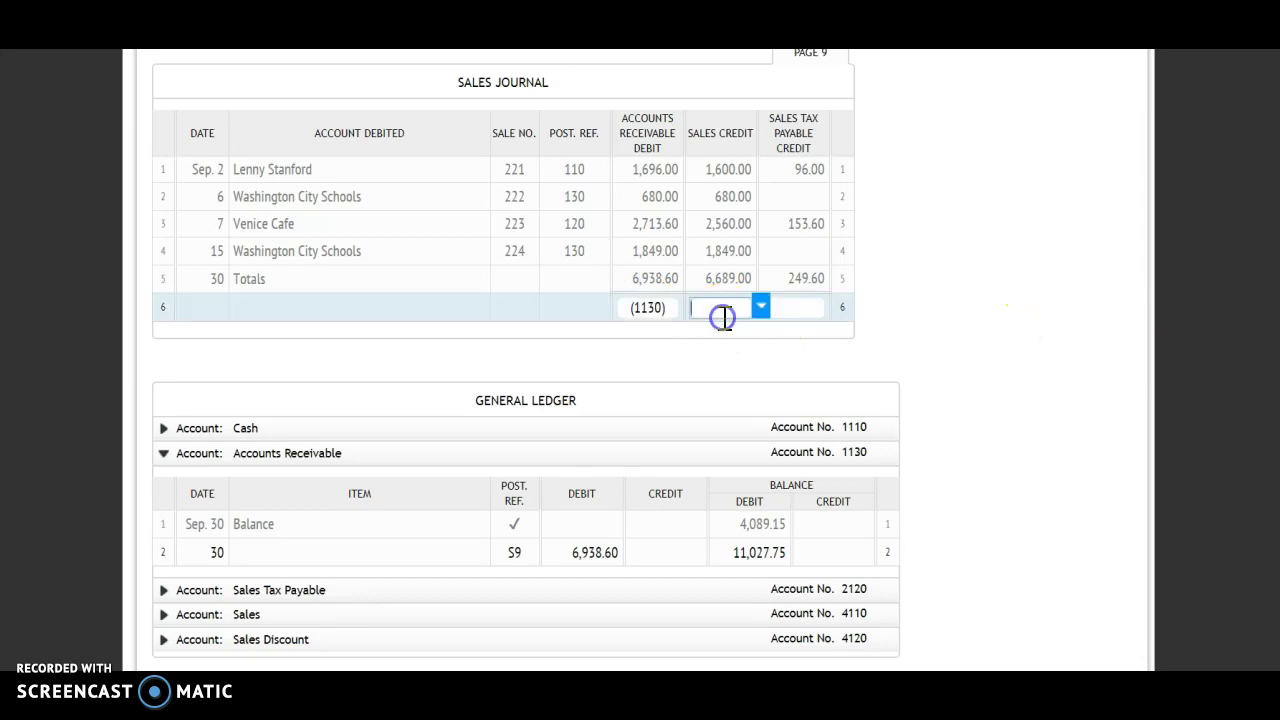
Start Sales ledger row 2 with date 30 and post reference S9
click(337, 613)
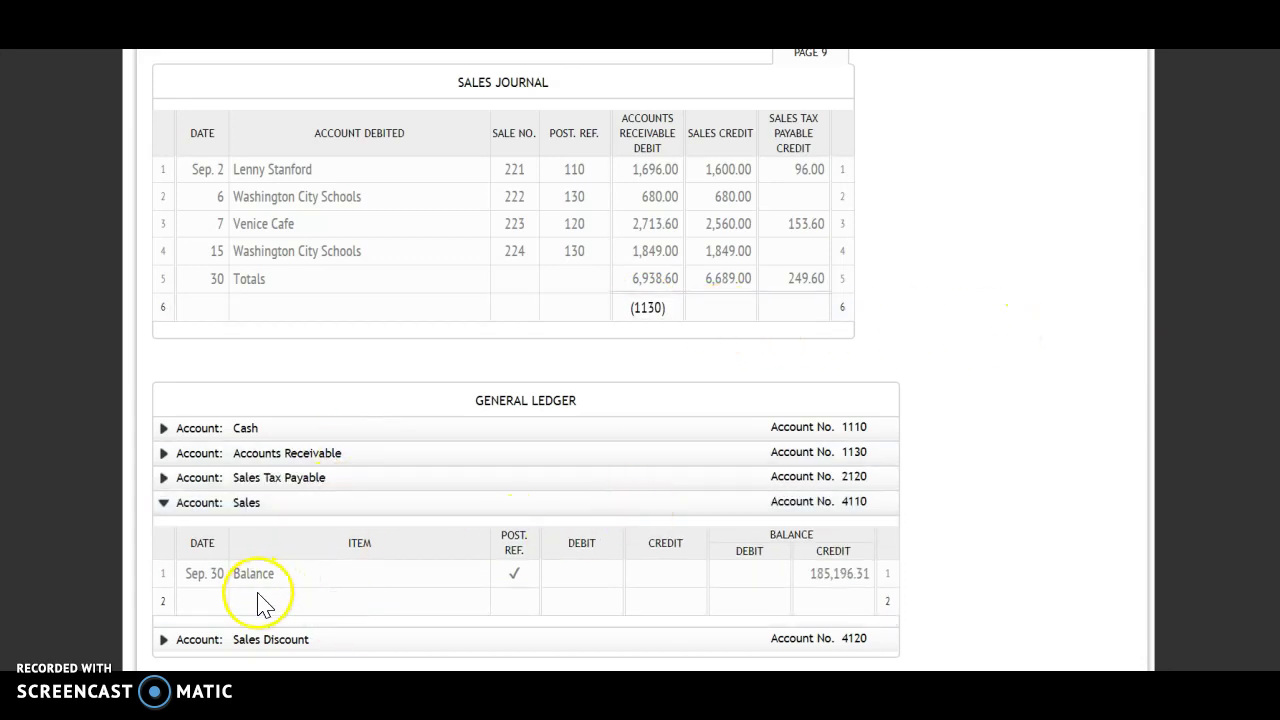
click(220, 601)
text(30)
key(Tab)
key(Tab)
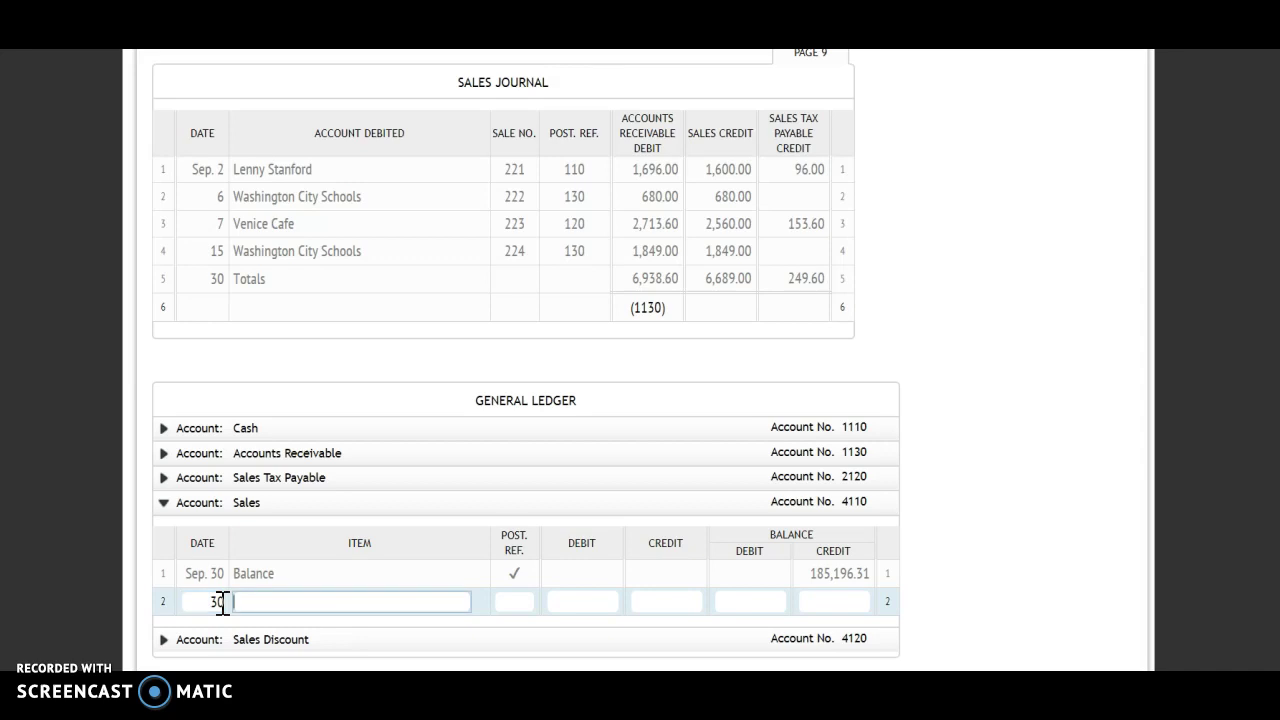
text(S)
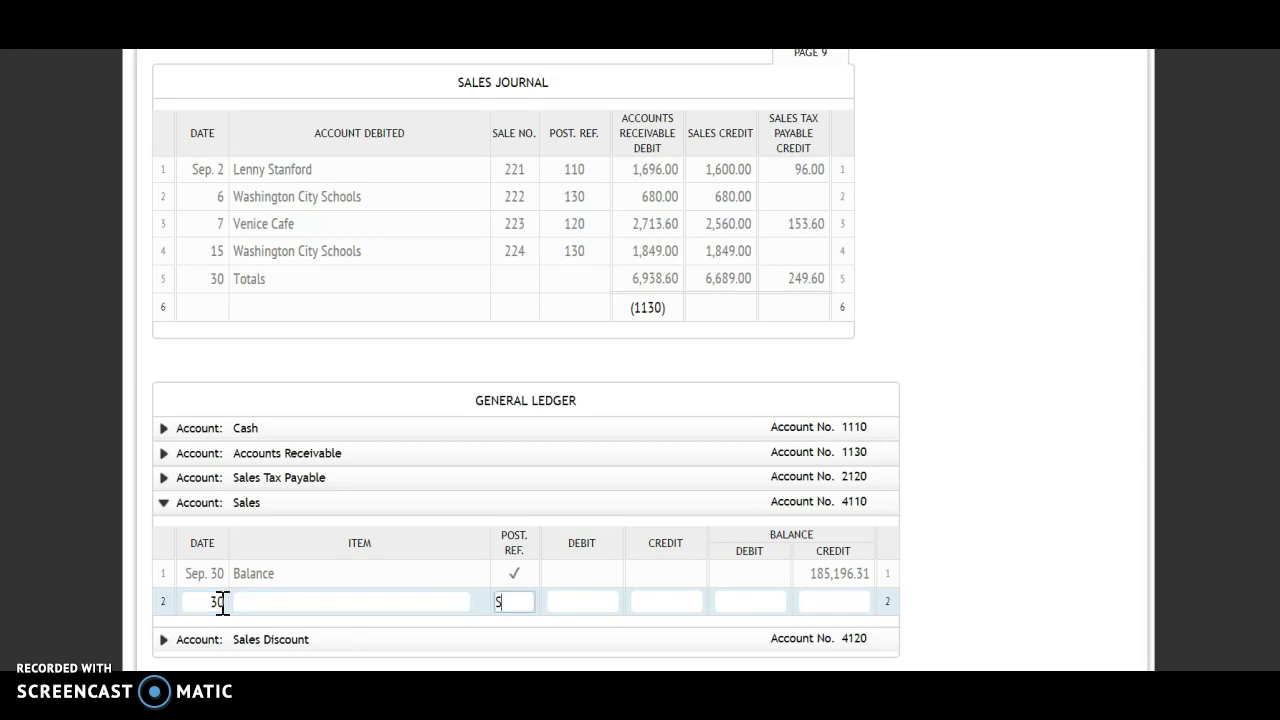
text(9)
key(Tab)
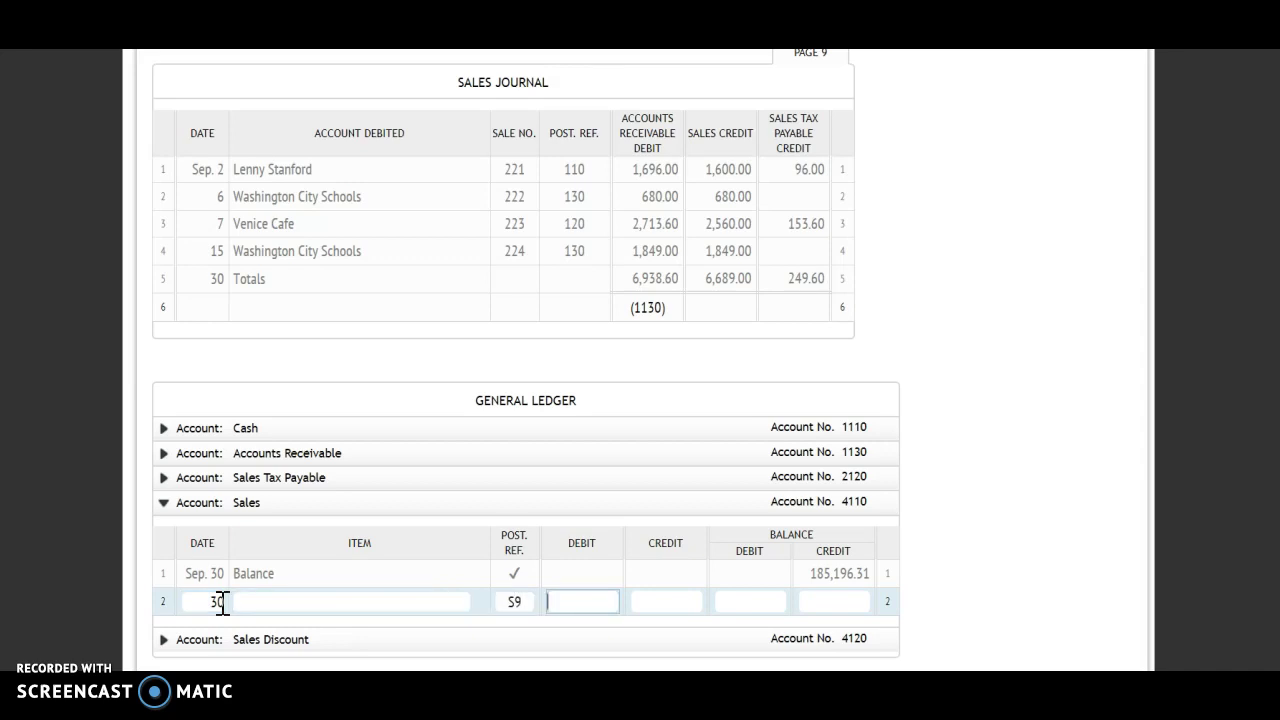
Record the 6,689.00 credit and 191,885.31 balance in Sales ledger row 2
double_click(737, 133)
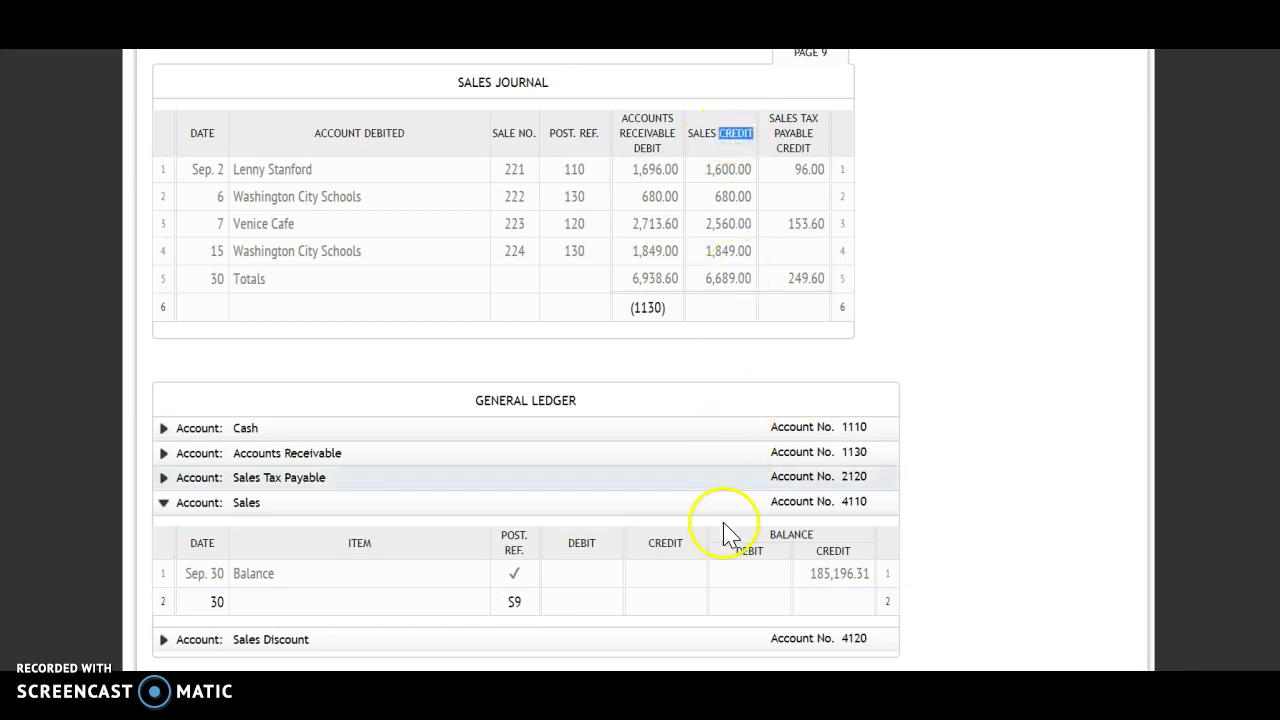
click(655, 600)
text(6689)
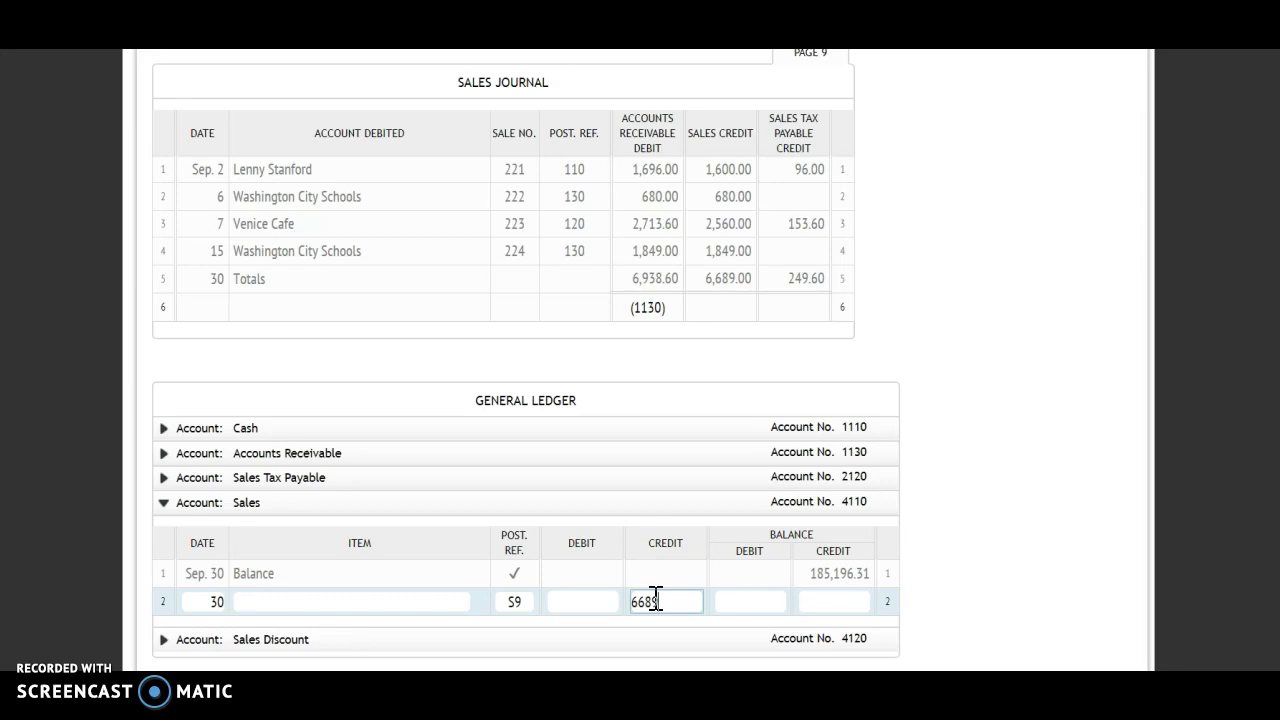
key(Tab)
key(Tab)
text(191885.31)
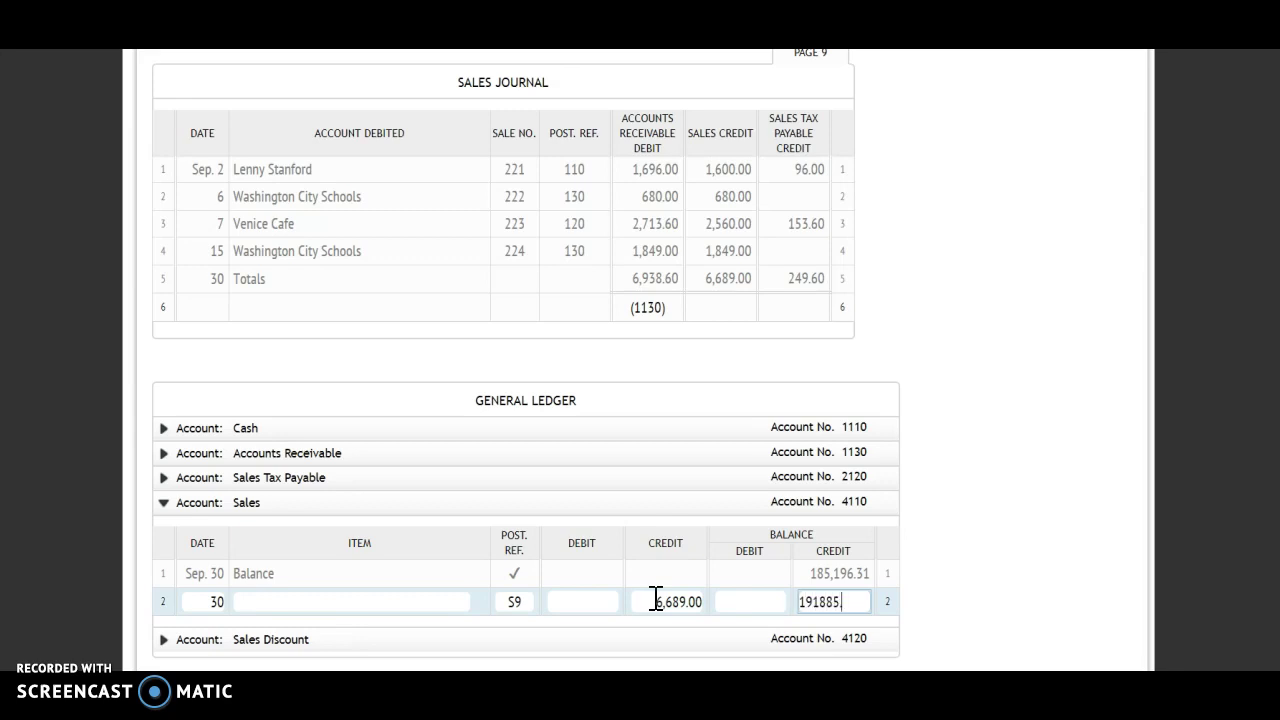
click(1051, 532)
Enter account number 4110 under the journal's Sales credit total
click(729, 307)
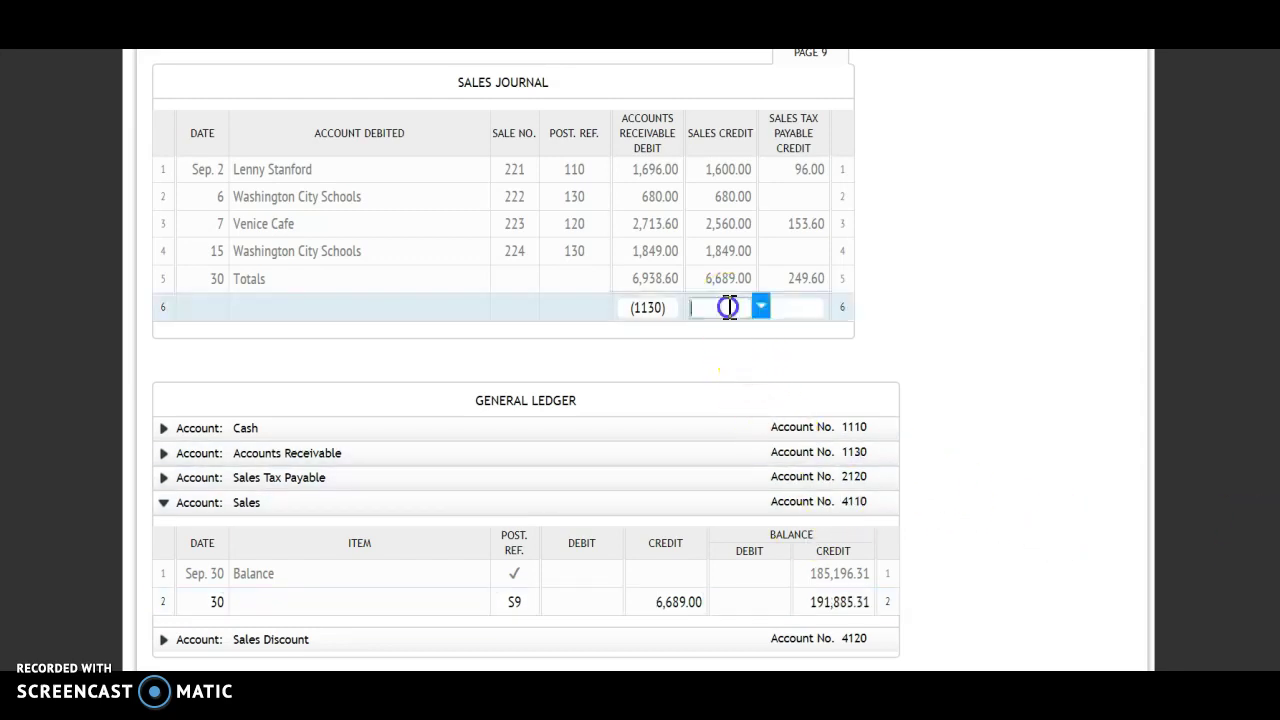
text(4110)
click(1091, 263)
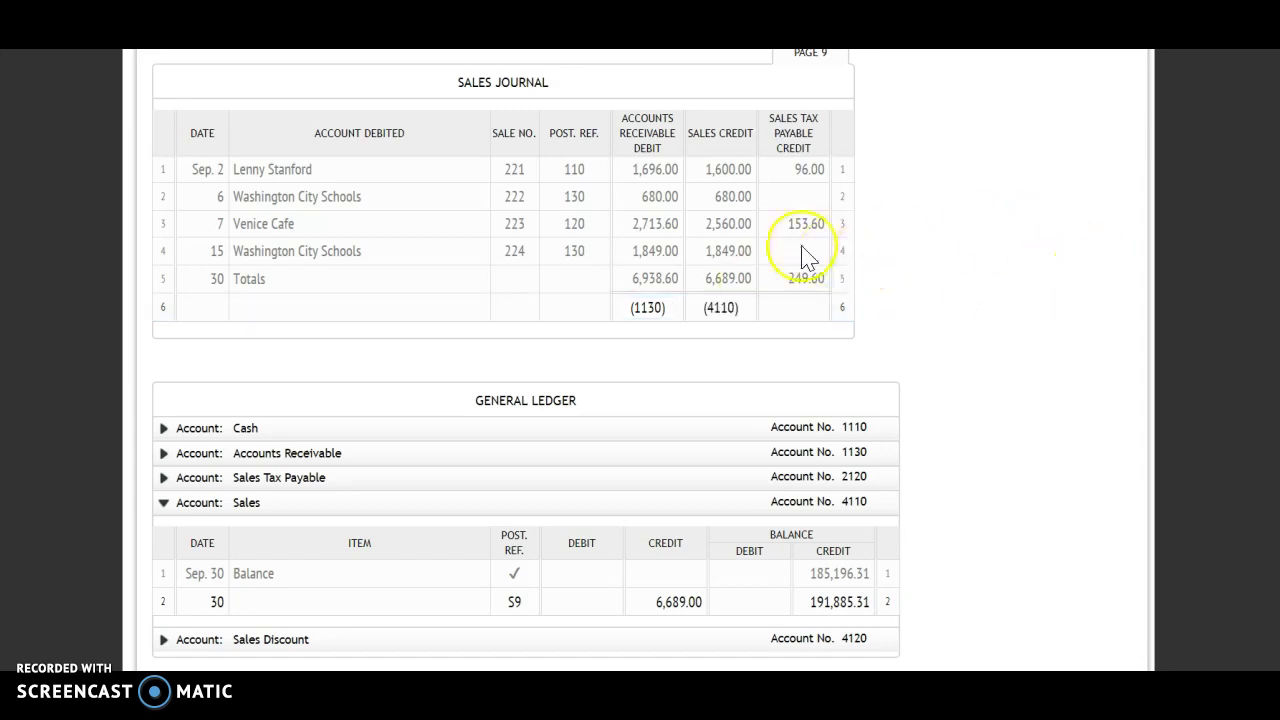
Post the 30th S9 entry to Sales Tax Payable: credit 249.60, balance 2,733.78
click(380, 478)
click(218, 577)
text(30)
key(Tab)
key(Tab)
text(S)
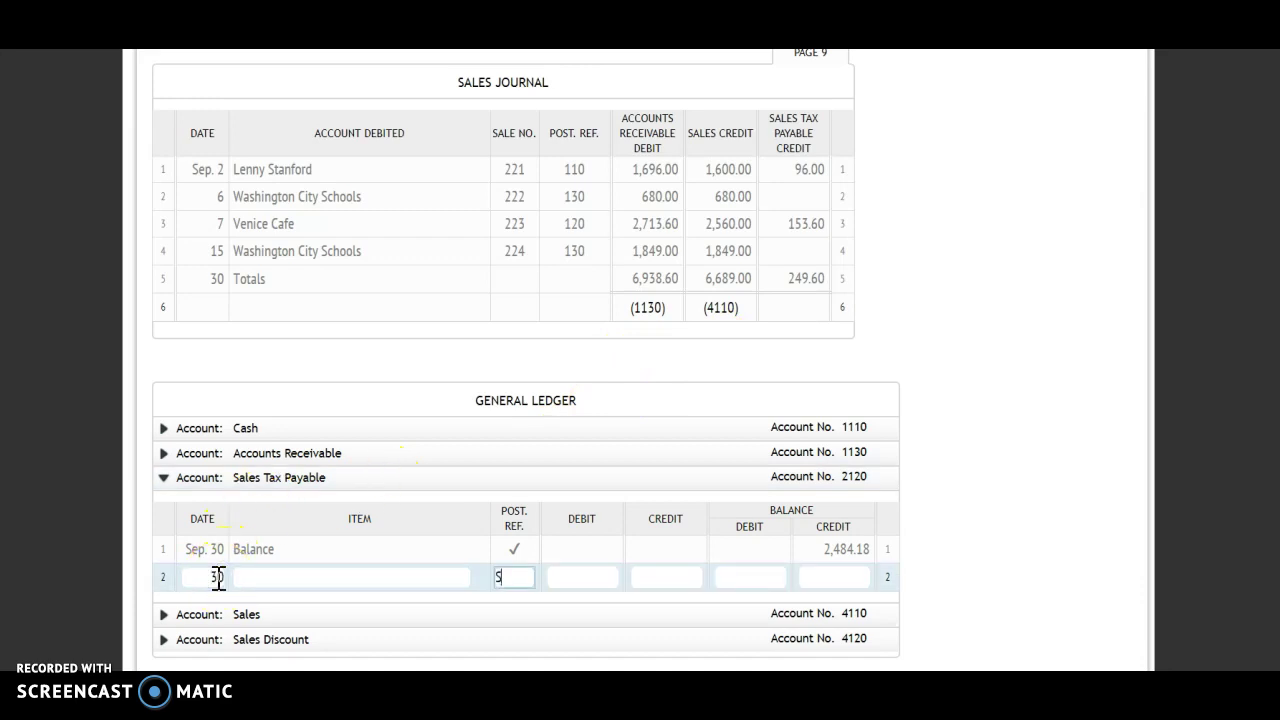
text(9)
click(669, 574)
text(249.60)
key(Tab)
key(Tab)
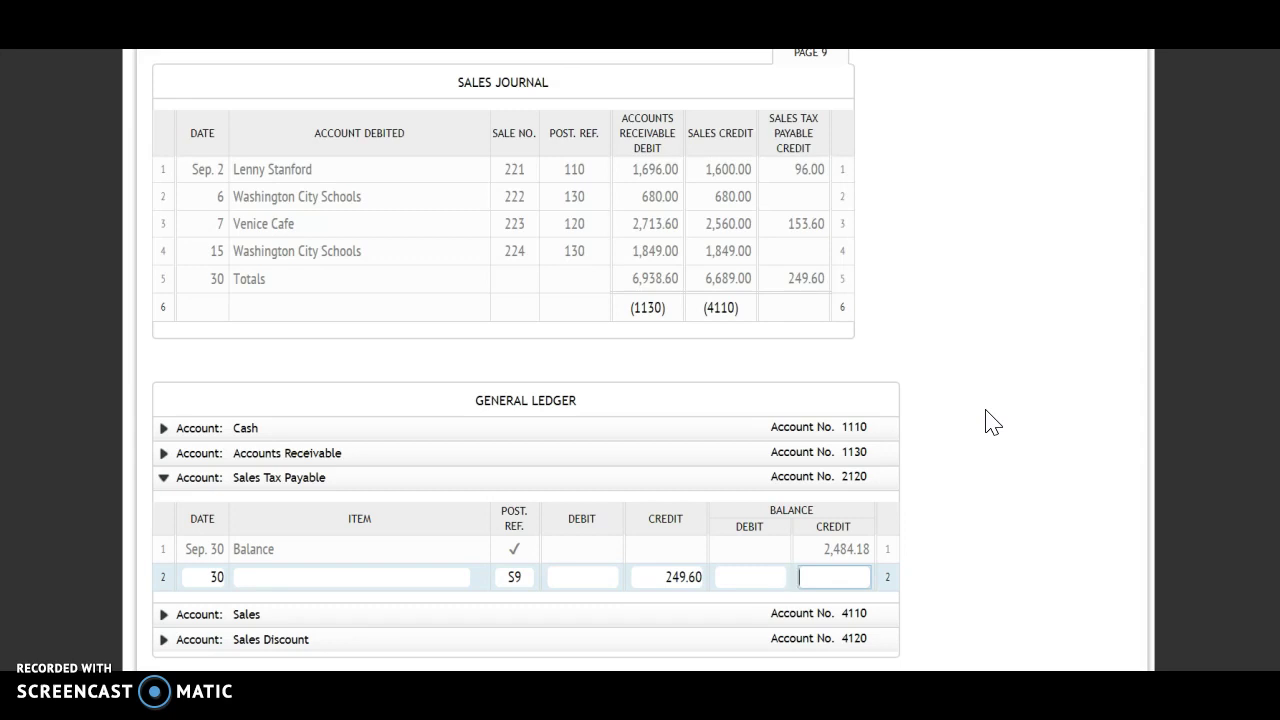
text(2733.78)
click(985, 422)
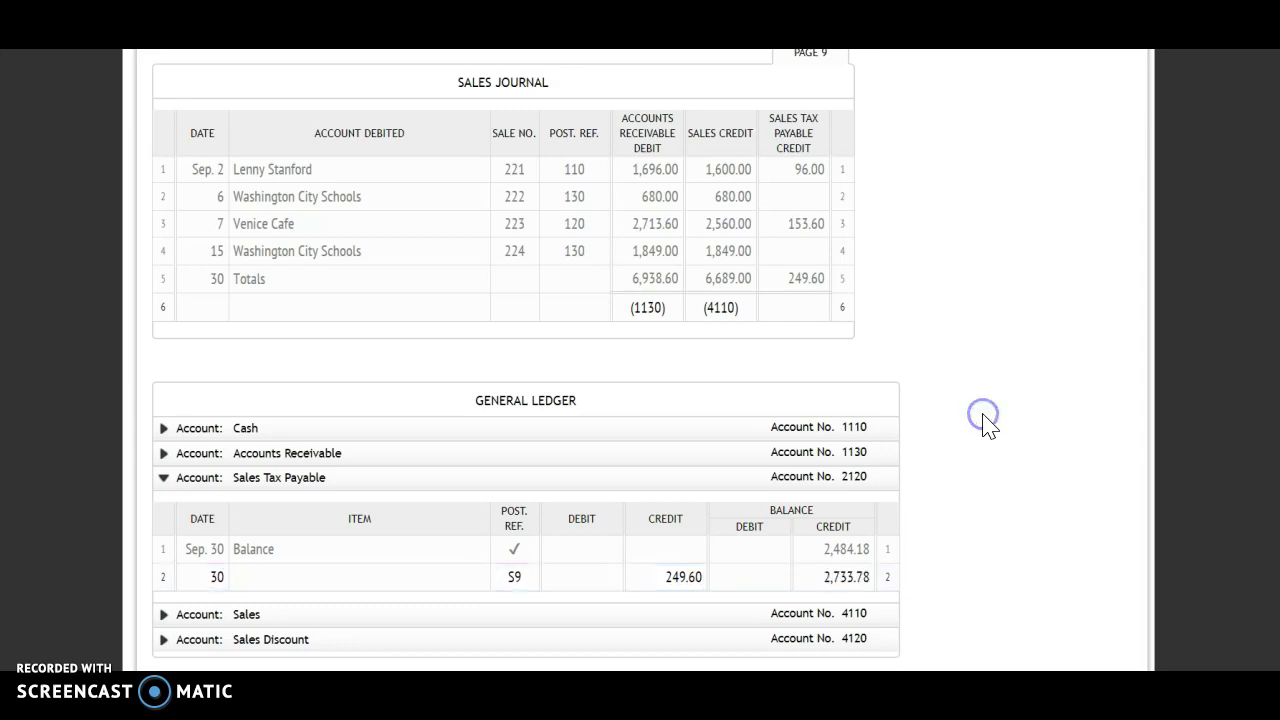
Enter post reference (2120) under the sales journal's Sales Tax Payable credit total
click(803, 314)
text(2120)
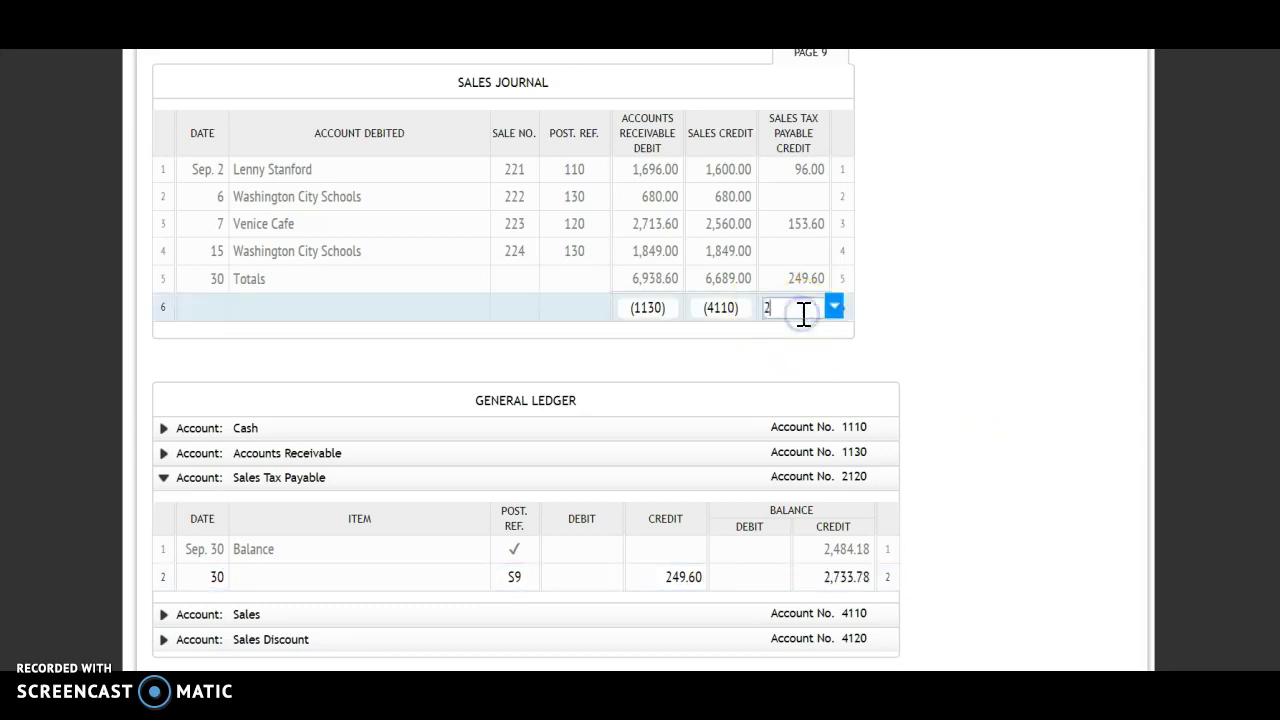
click(947, 284)
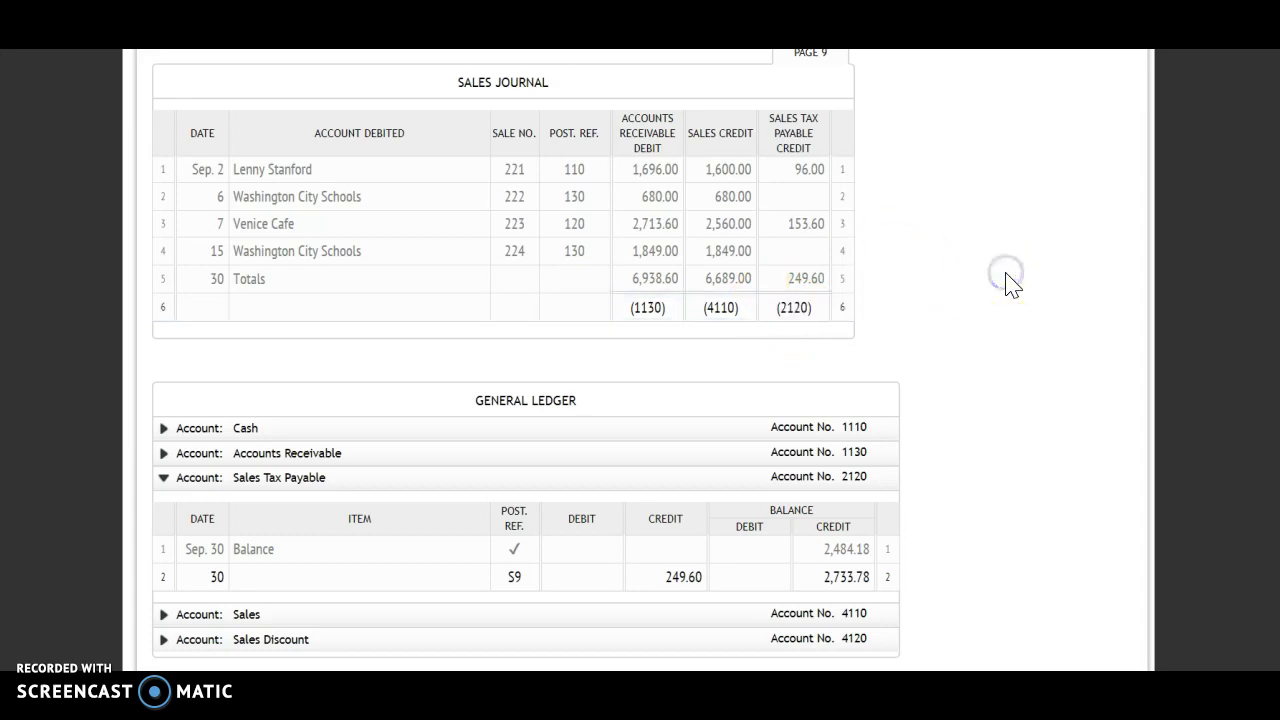
click(977, 299)
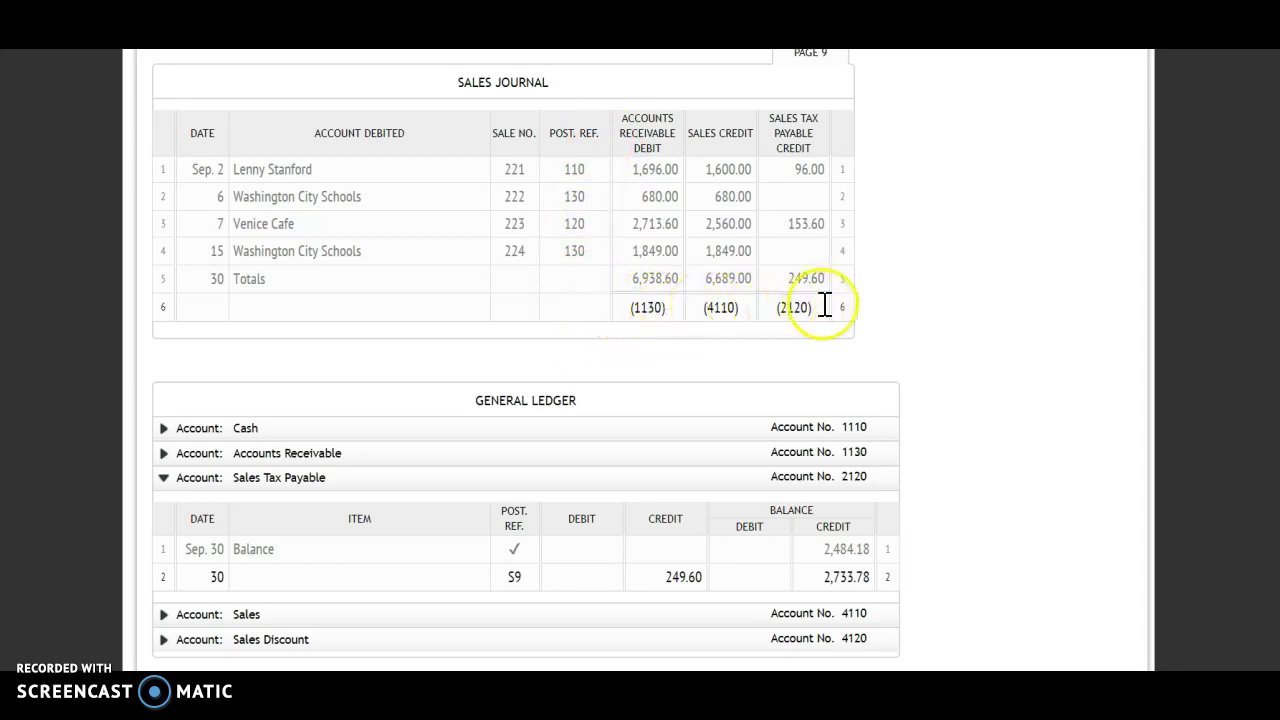
Grade the final step, confirm the 10/10 total score, and save and continue
scroll(975, 355, down, 2)
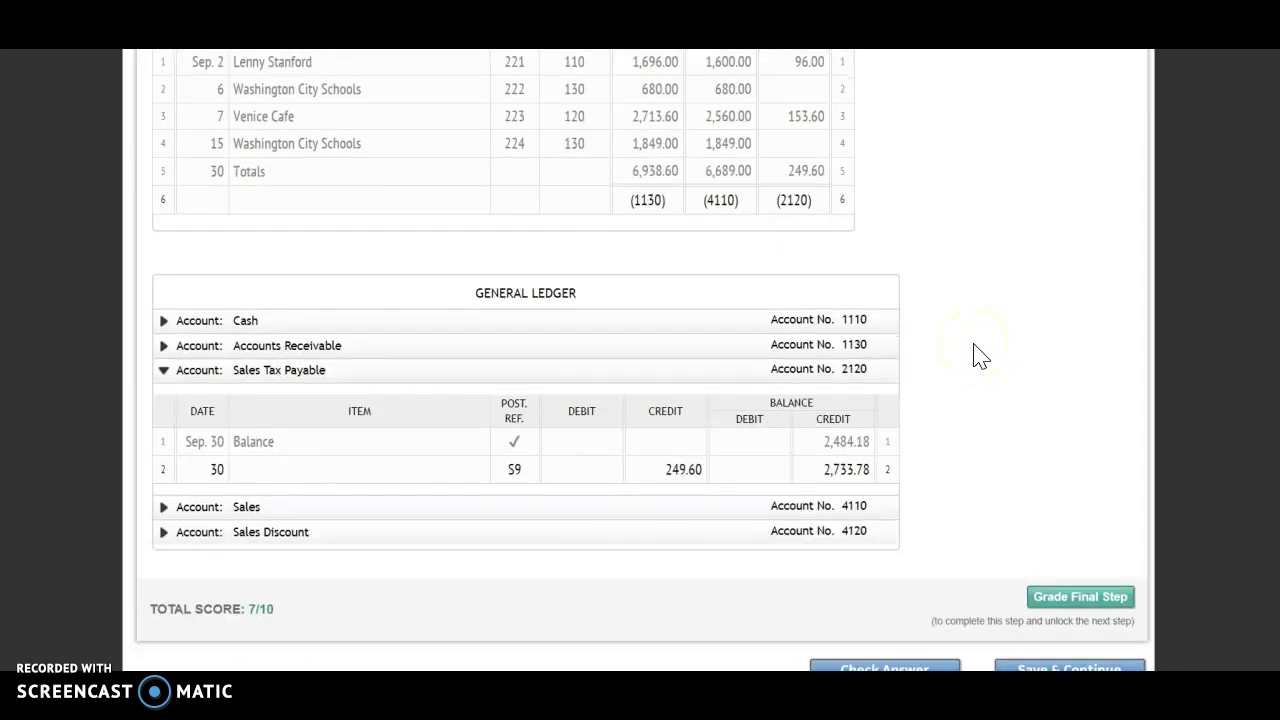
click(1078, 596)
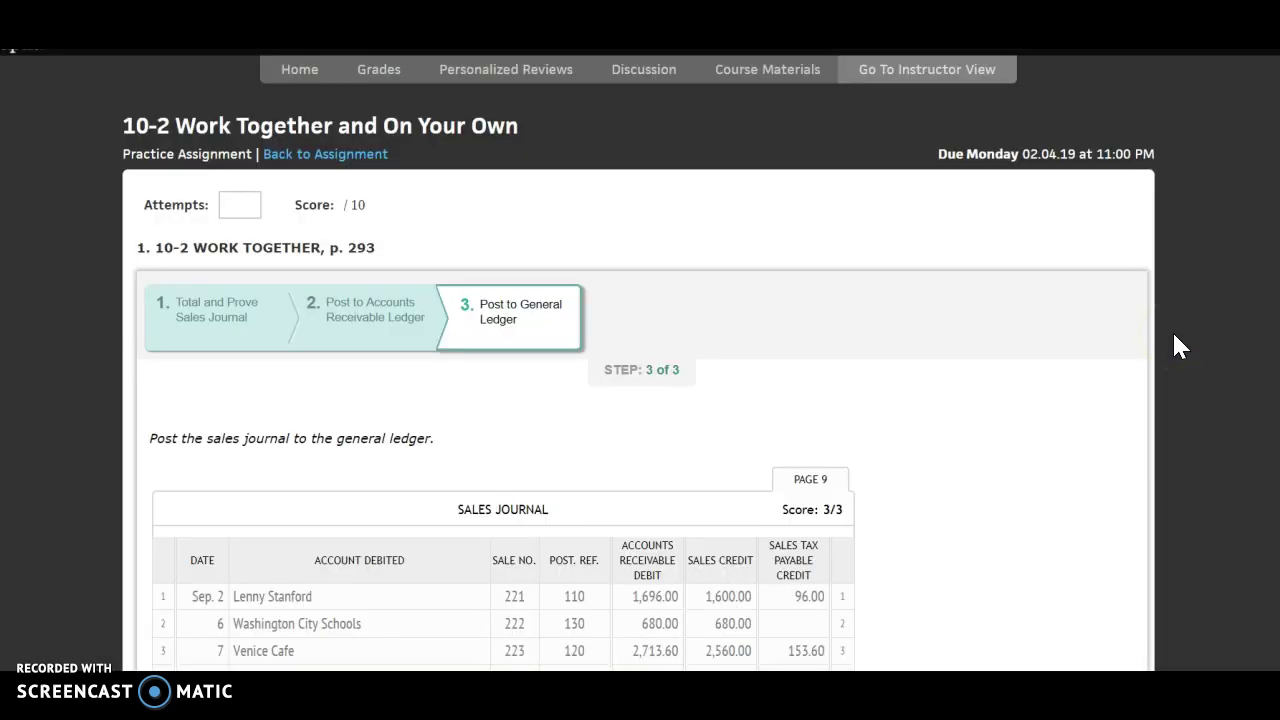
scroll(1174, 337, down, 10)
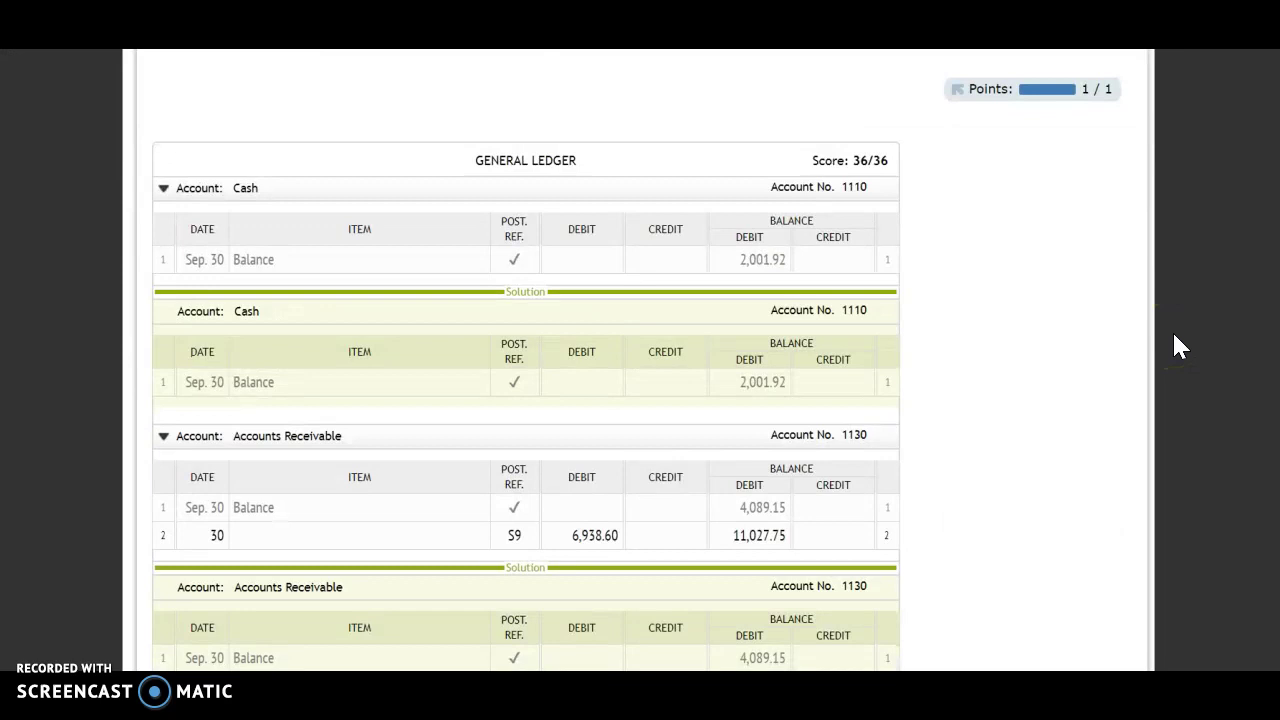
scroll(1175, 345, down, 10)
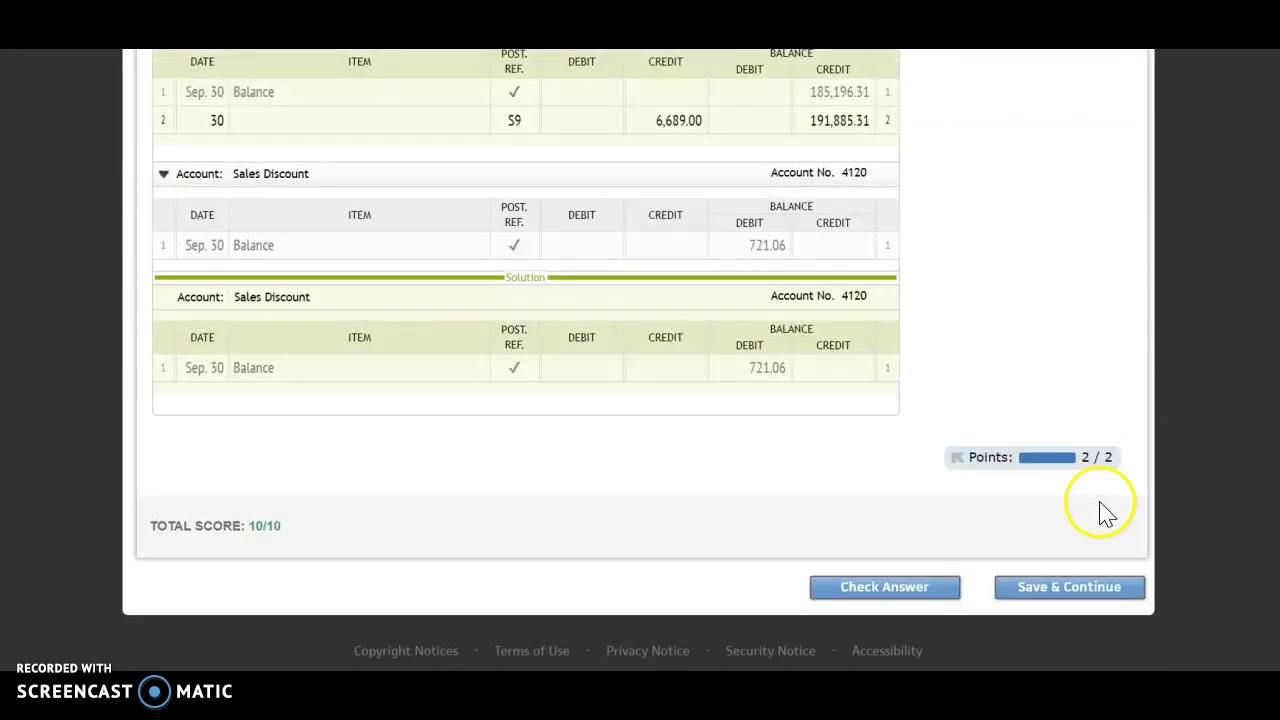
click(1067, 589)
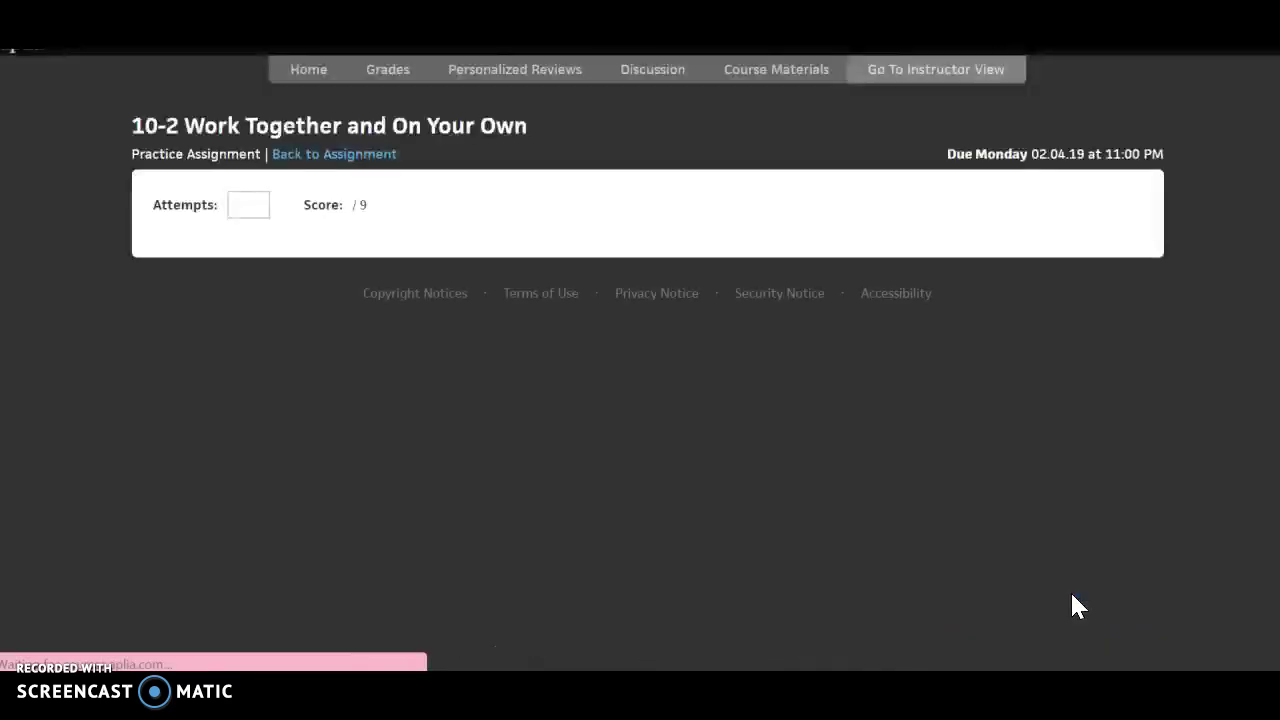